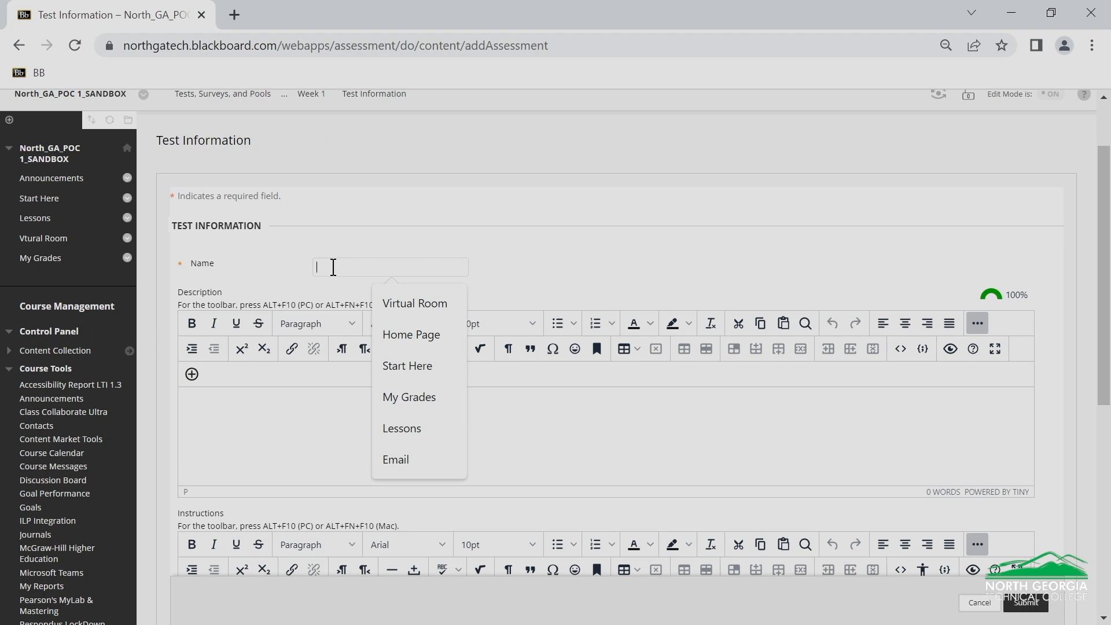
Create the test "Week 1 Test" with the instructions "Read each question carefully and select the correct answer. Click submit when finished."
text(Week 1 Test)
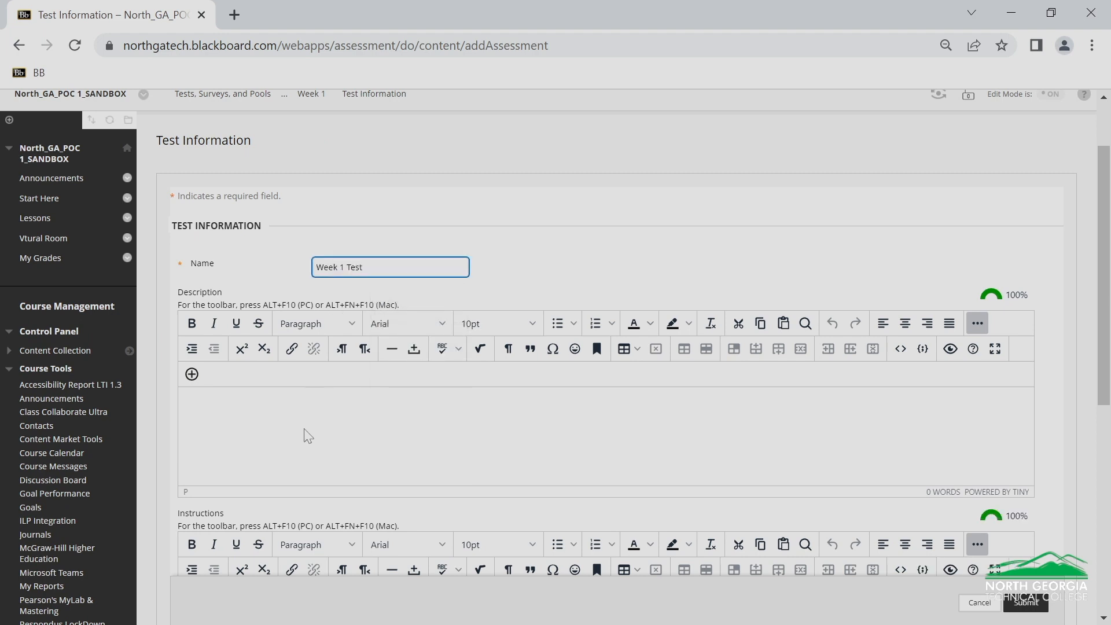
click(298, 416)
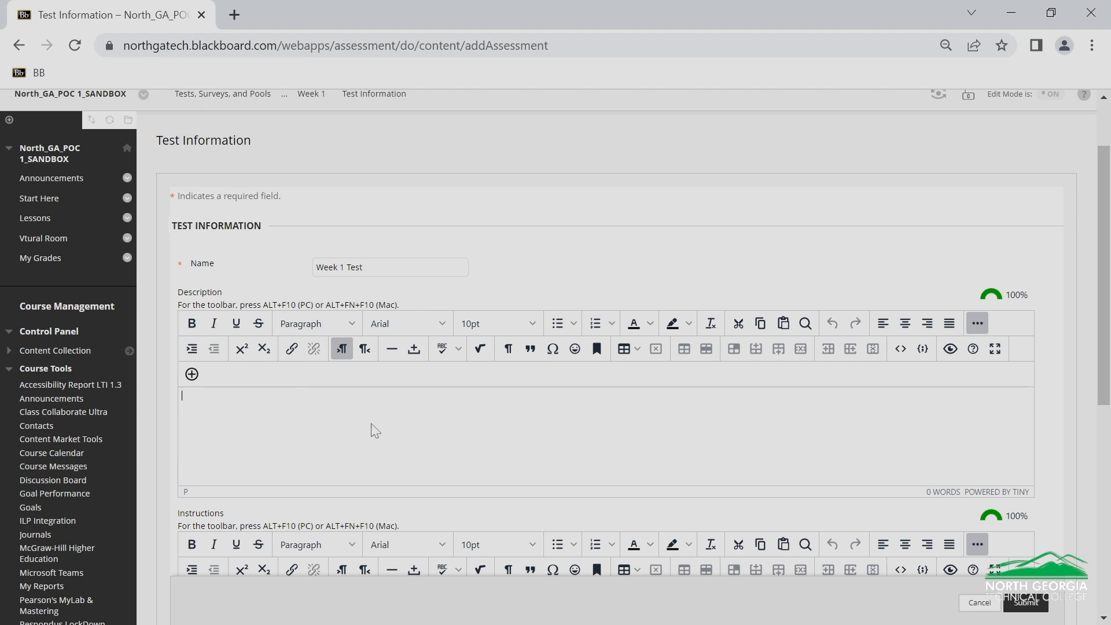
scroll(363, 411, down, 5)
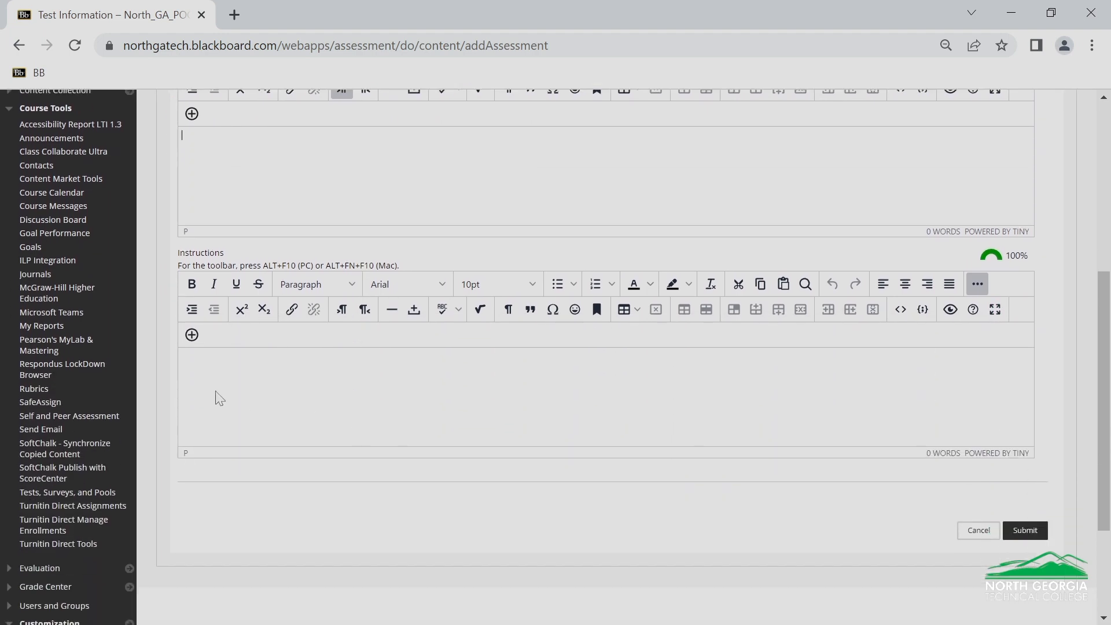
click(202, 362)
text(Read each question carefully and select the correct answer. Click submit when finished.)
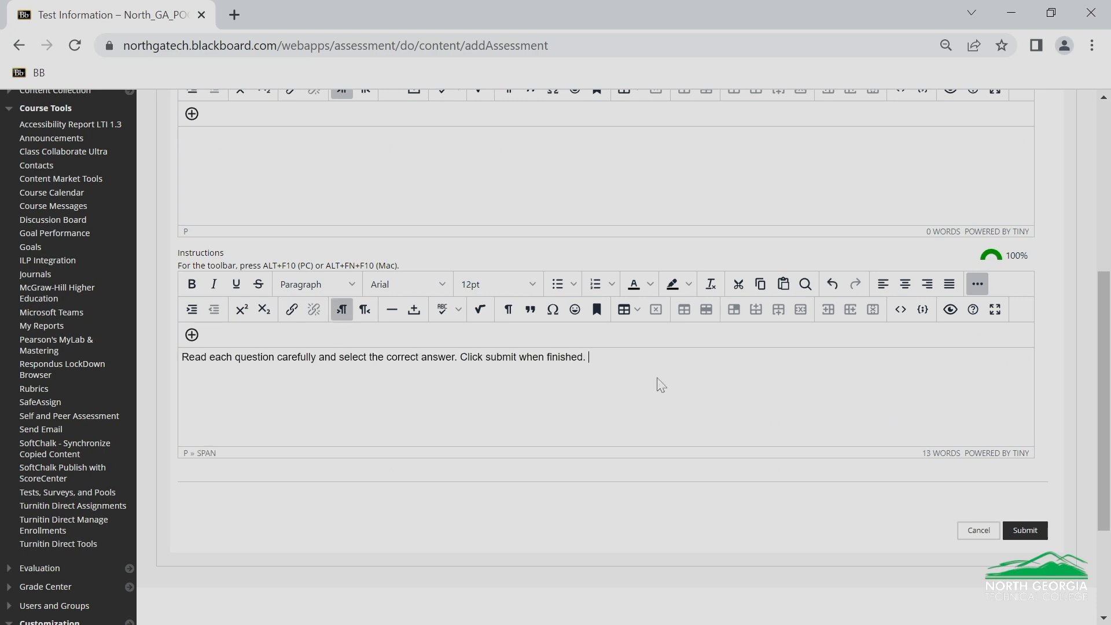
click(1021, 534)
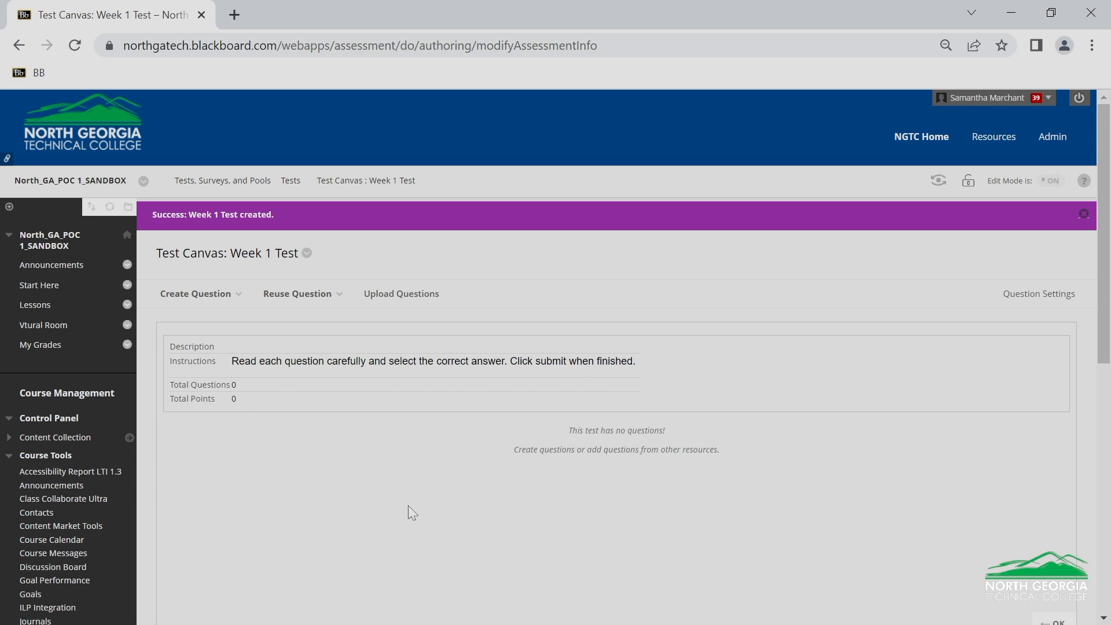
Start a Multiple Choice question titled "Hoarders Are" with the text "Hoarders _____ items." and four answers
click(225, 298)
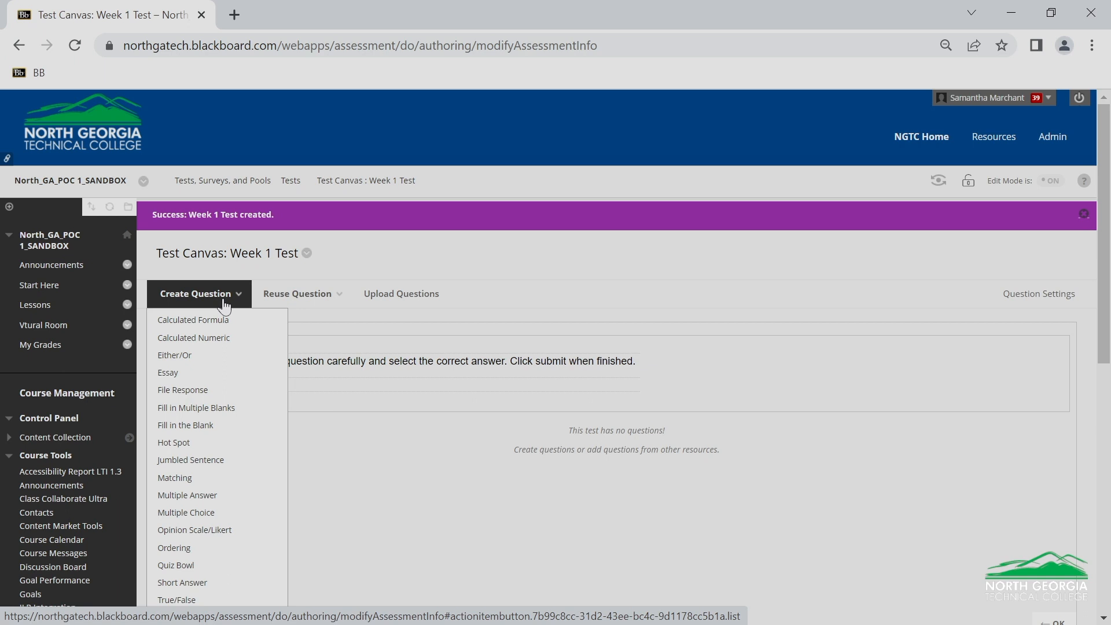
click(197, 513)
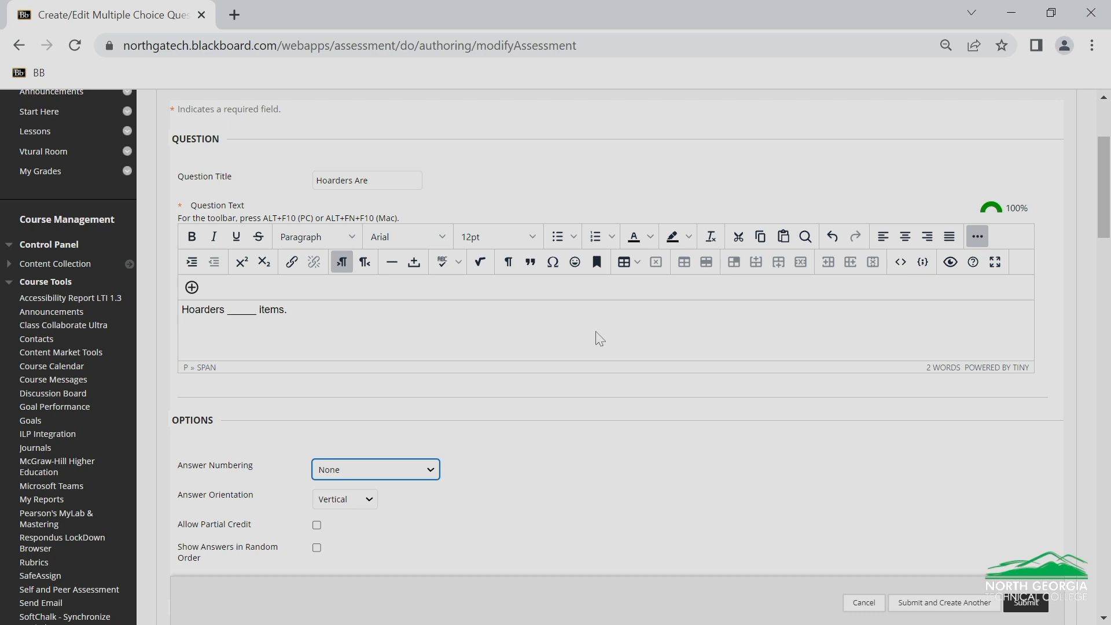
scroll(599, 339, down, 7)
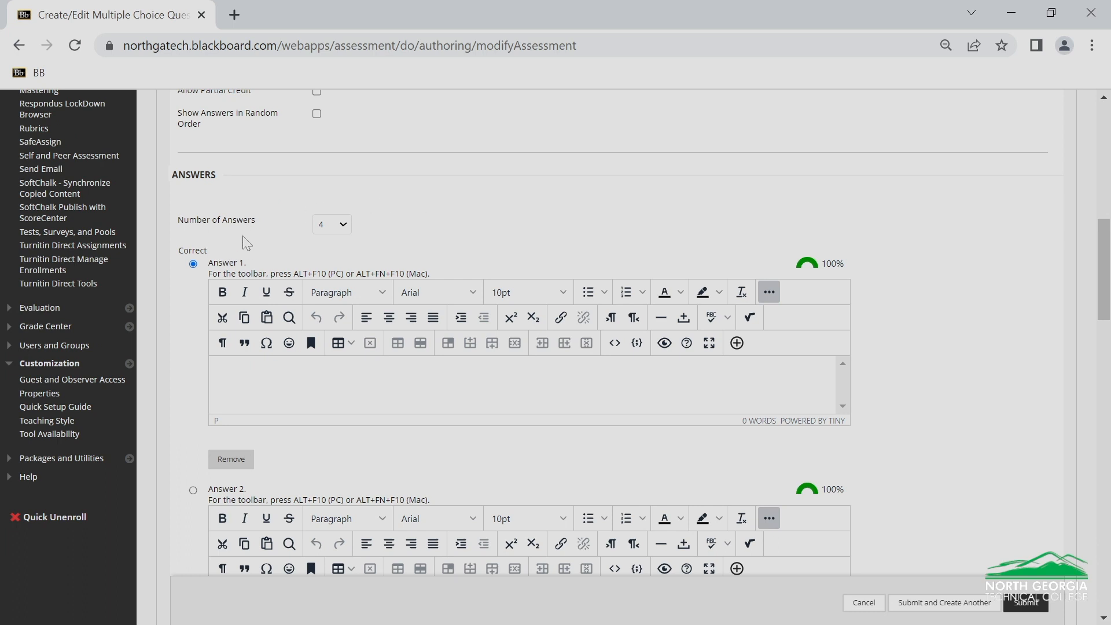
click(344, 225)
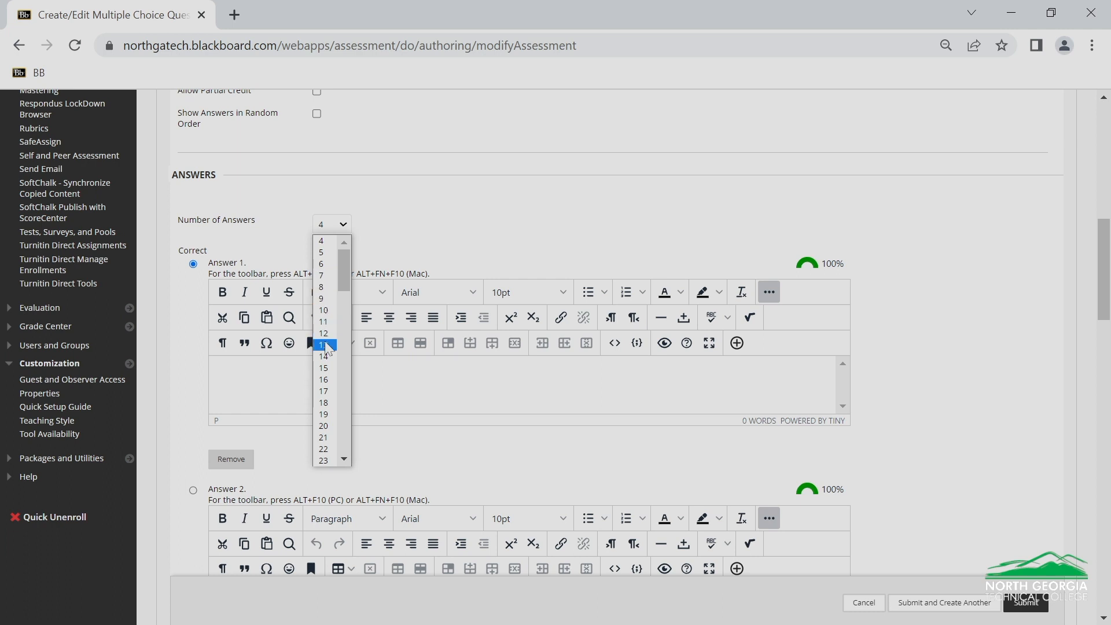
click(415, 227)
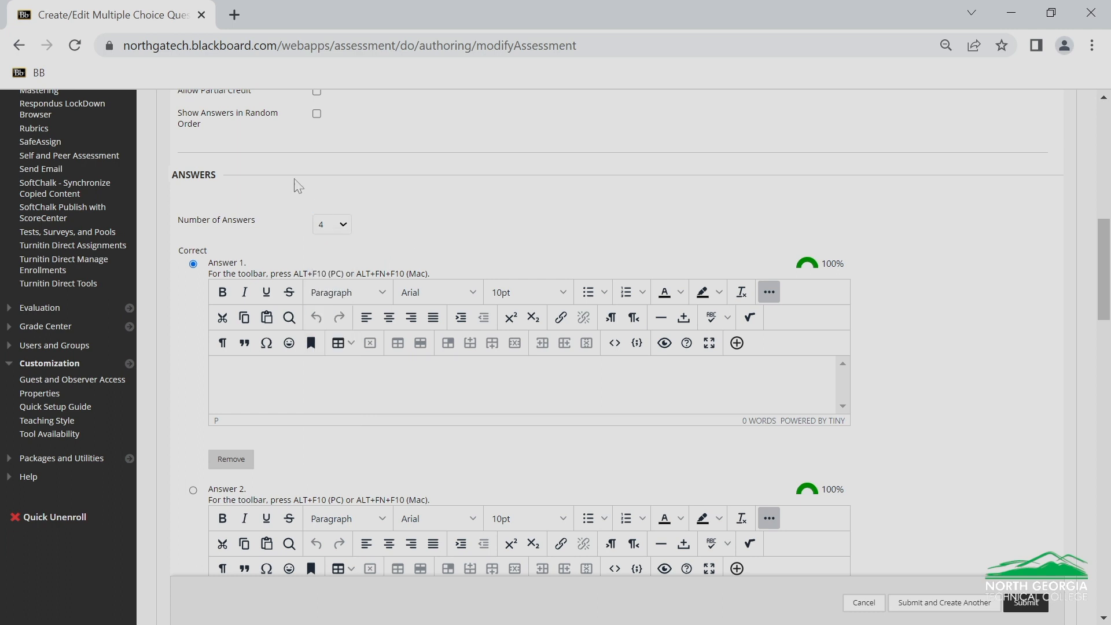
scroll(290, 220, down, 1)
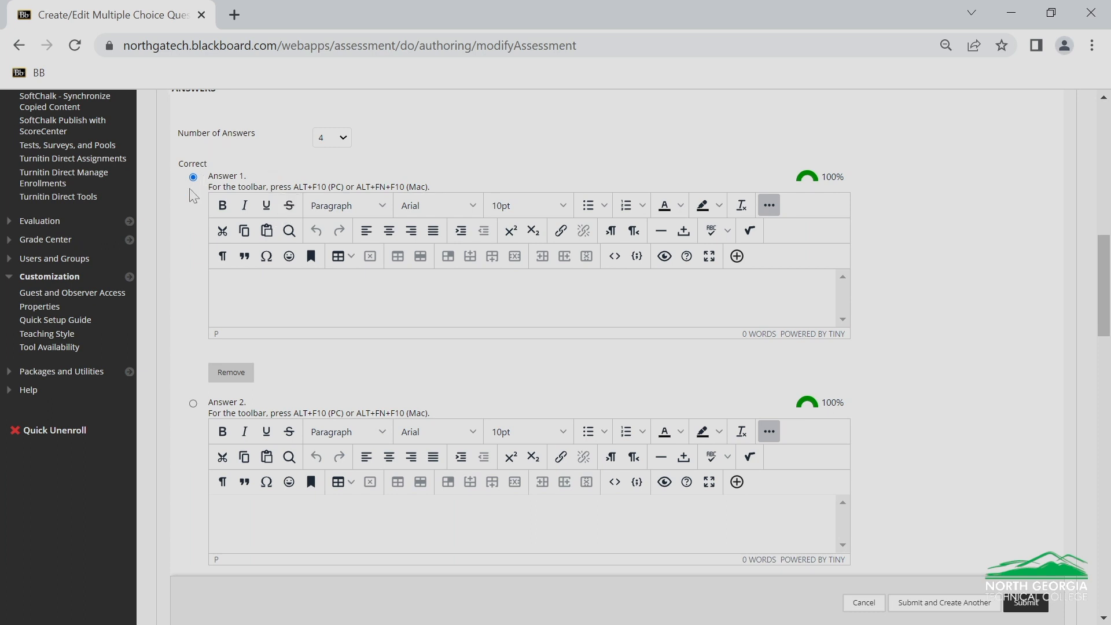
Enter the answers "collect" (marked correct), "destroy", "sale" and "give away", and submit the multiple choice question
click(193, 403)
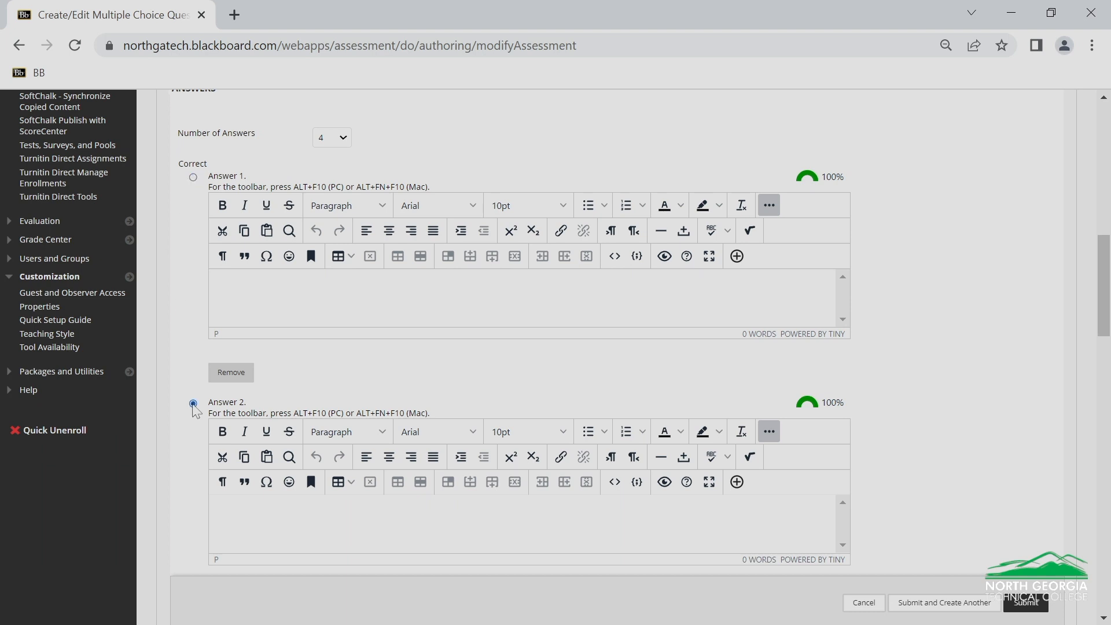
click(193, 177)
click(246, 288)
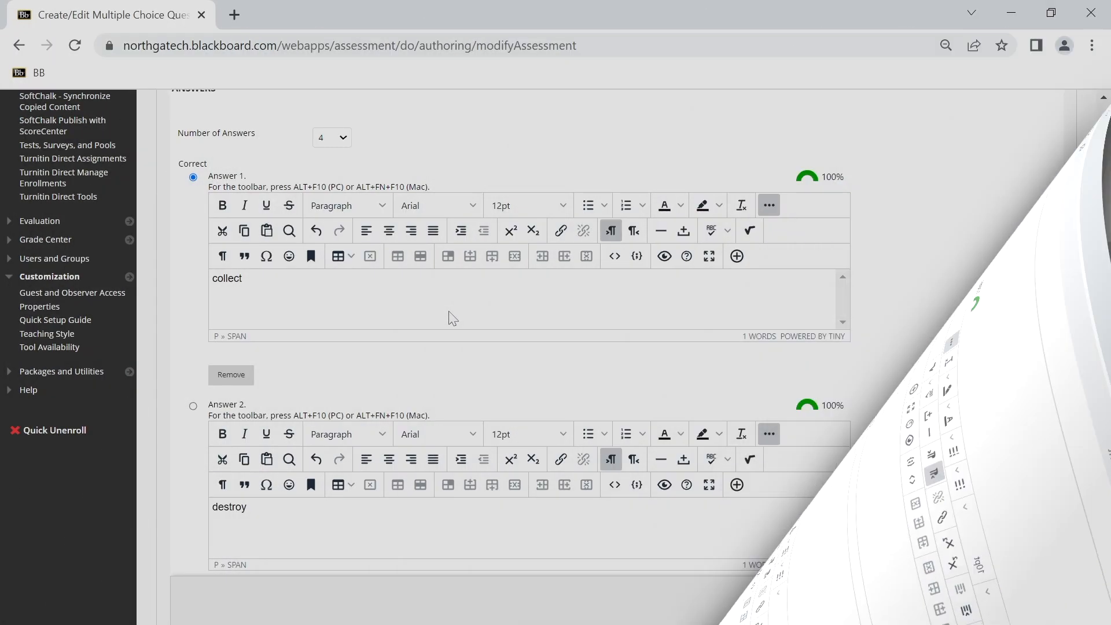
scroll(450, 320, down, 4)
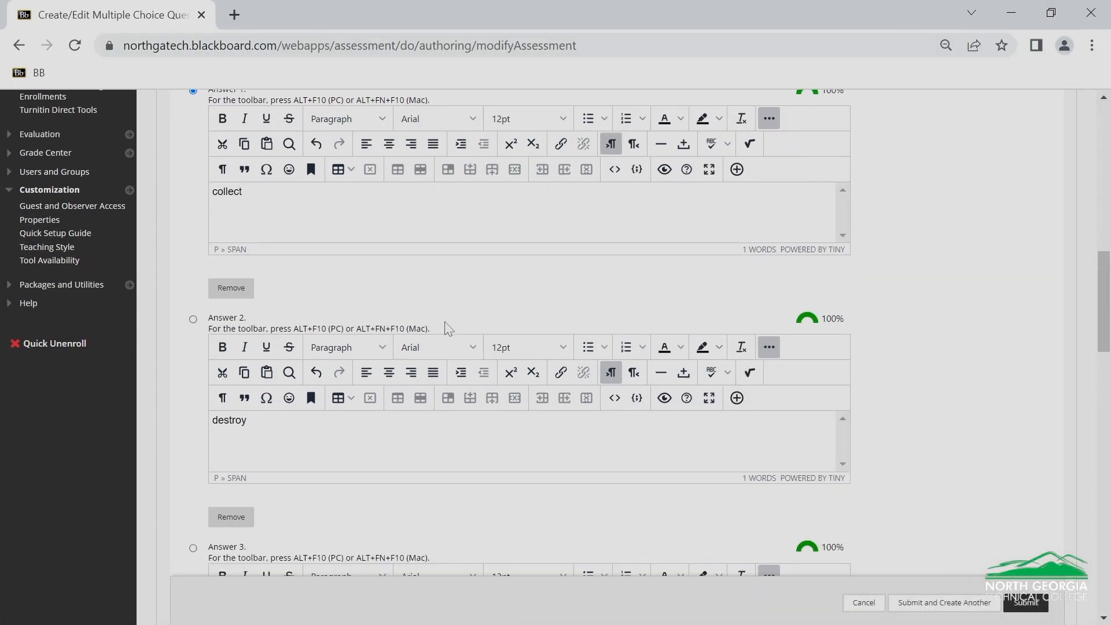
scroll(448, 341, down, 10)
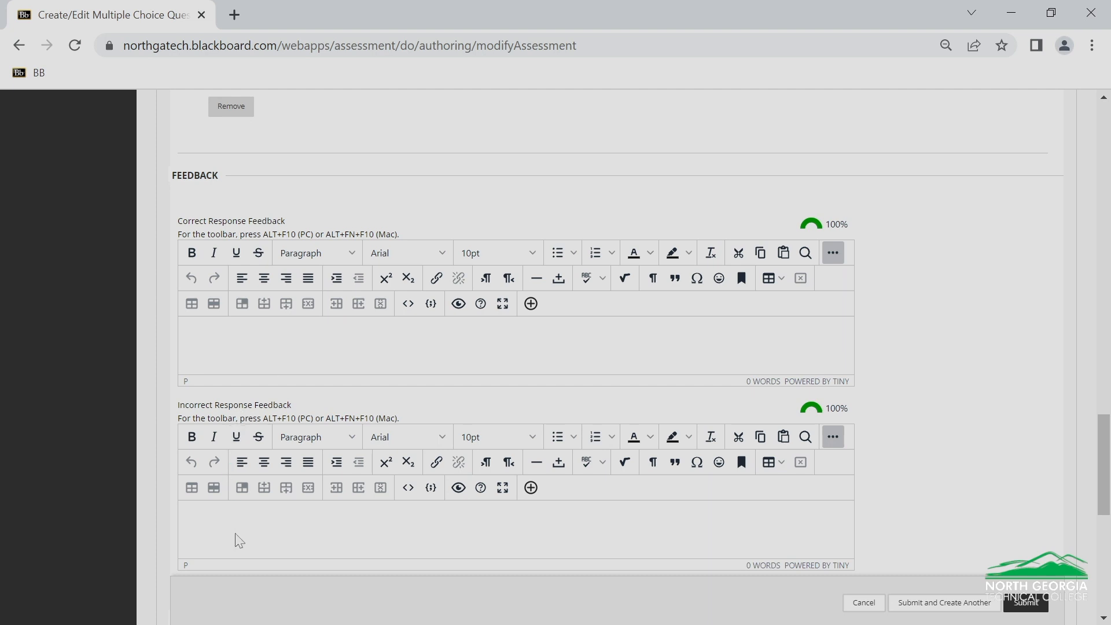
scroll(355, 389, down, 5)
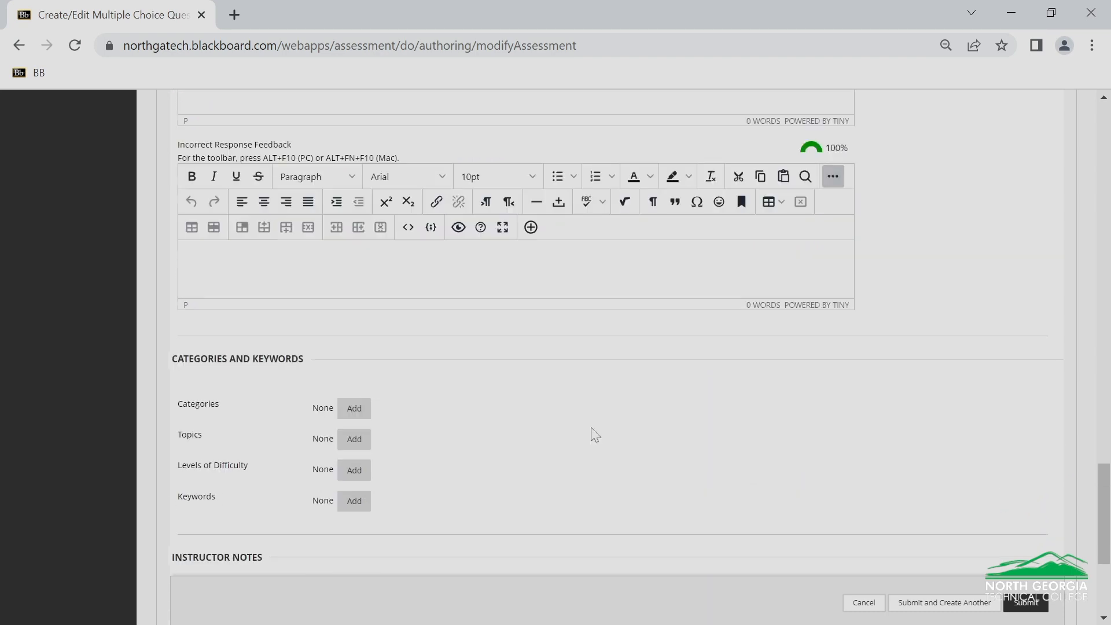
scroll(592, 433, down, 4)
click(1025, 577)
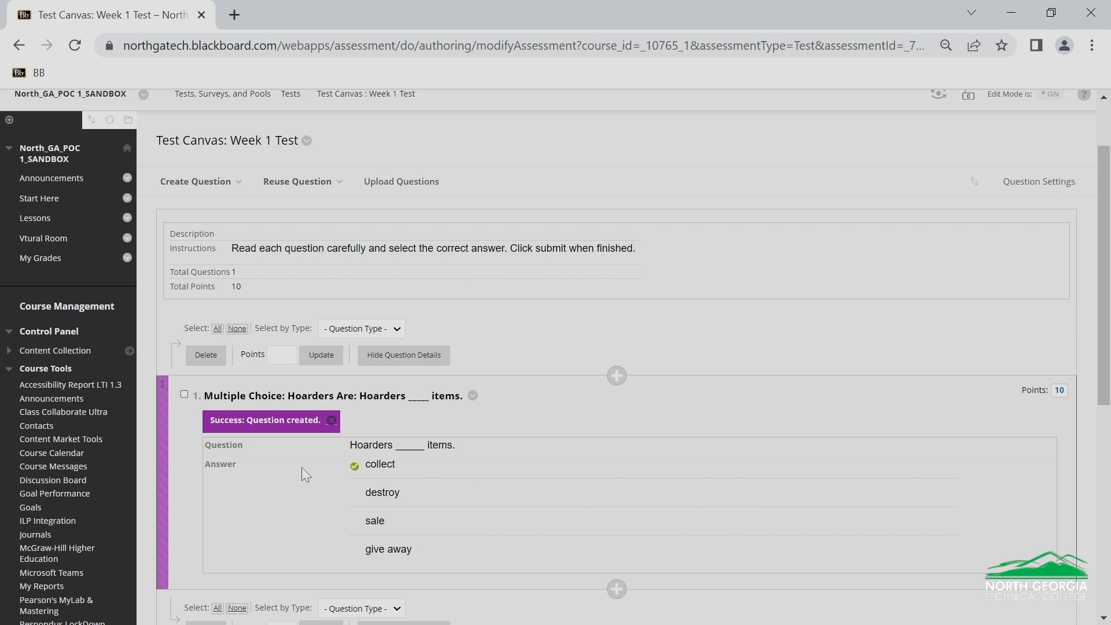
Start a True/False question titled "Hoarders and Mental Illness" with the text "Hoarders also usually suffer from mental disease."
scroll(303, 467, up, 2)
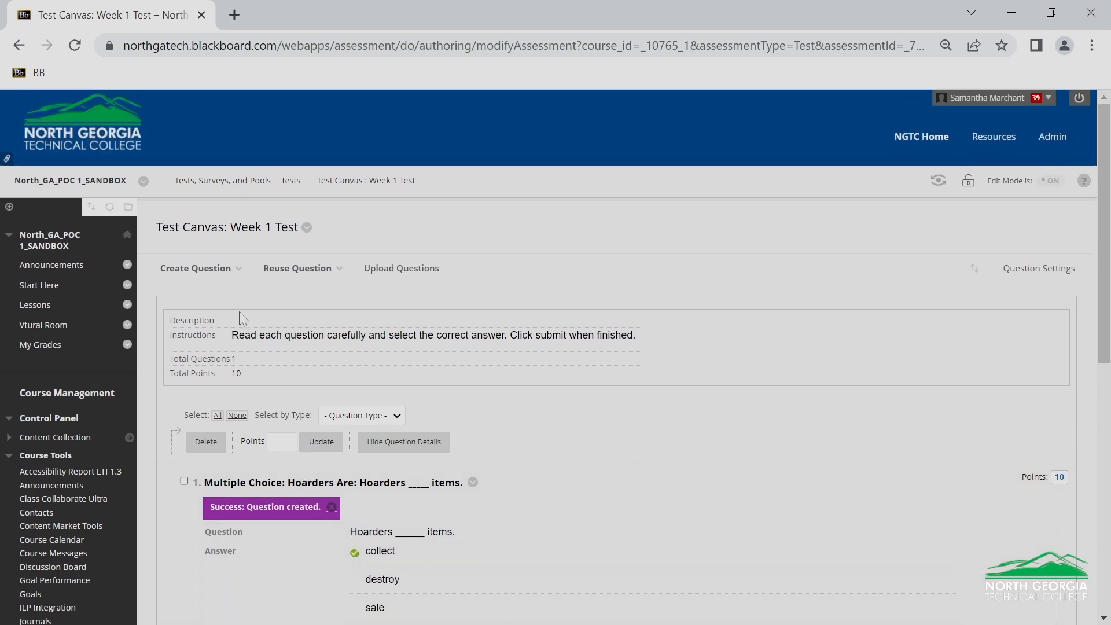
click(186, 275)
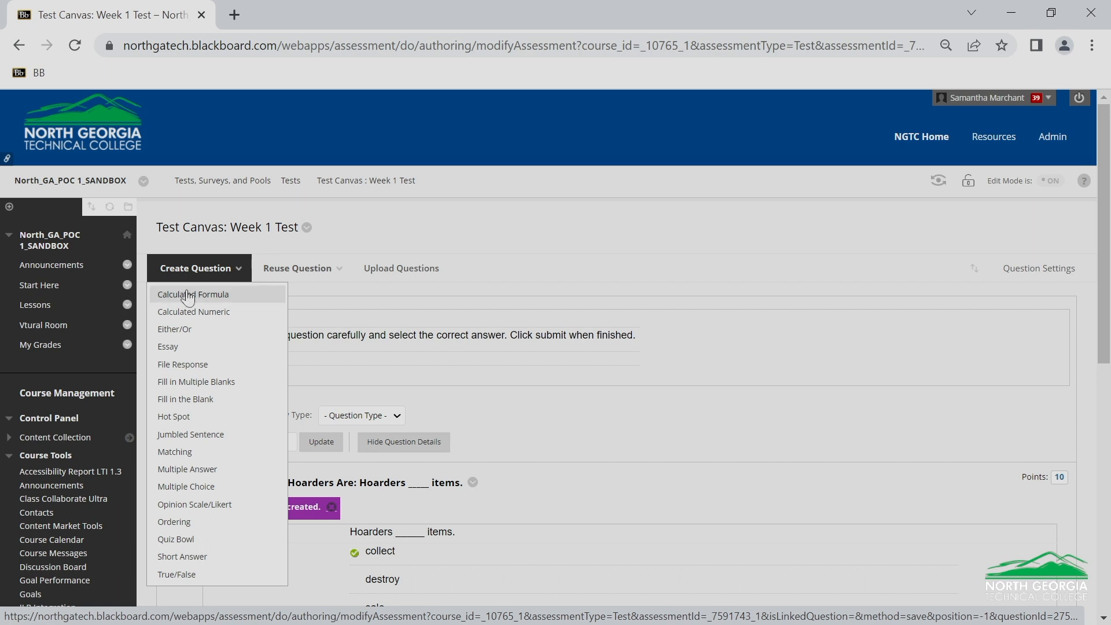
click(191, 575)
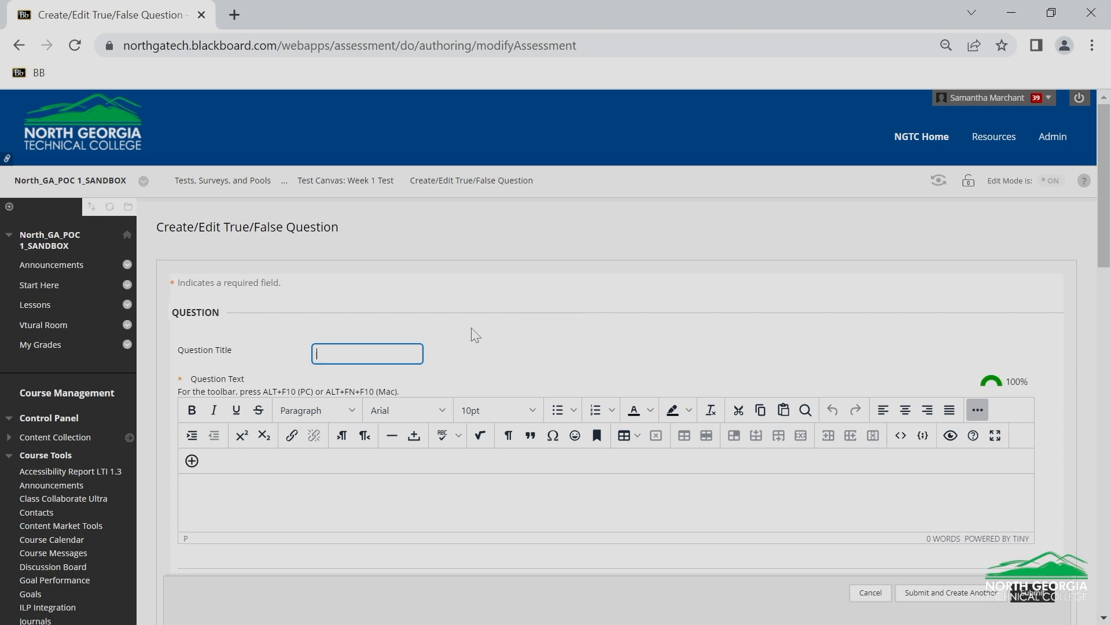
text(Hoarders and Mental Illness)
scroll(475, 338, down, 2)
click(298, 410)
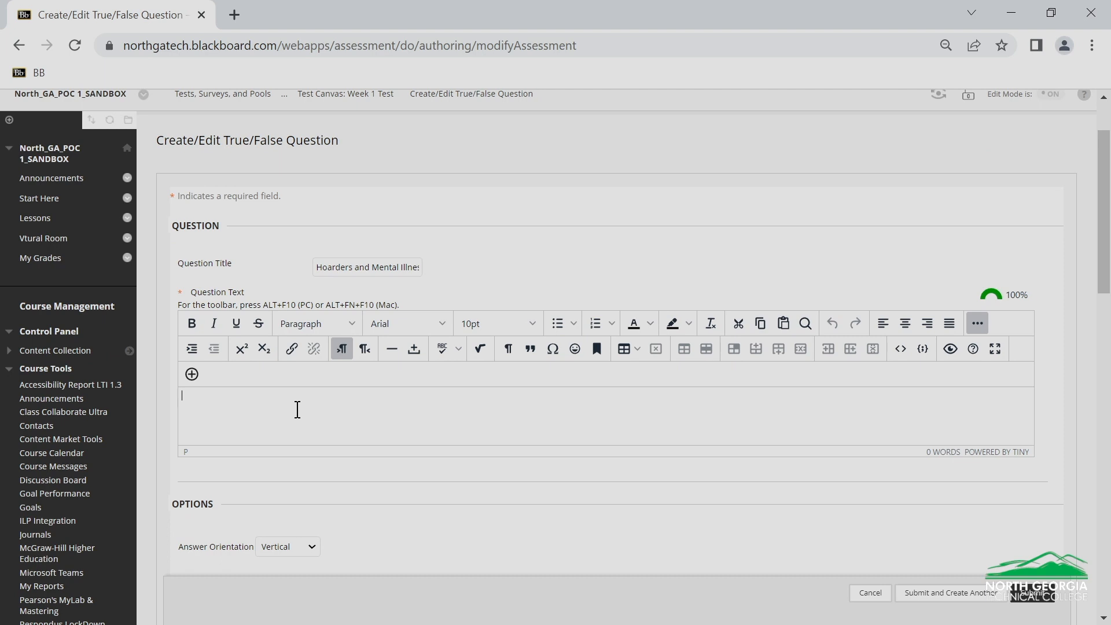
text(Hoarders also usually suffer from mental disease.)
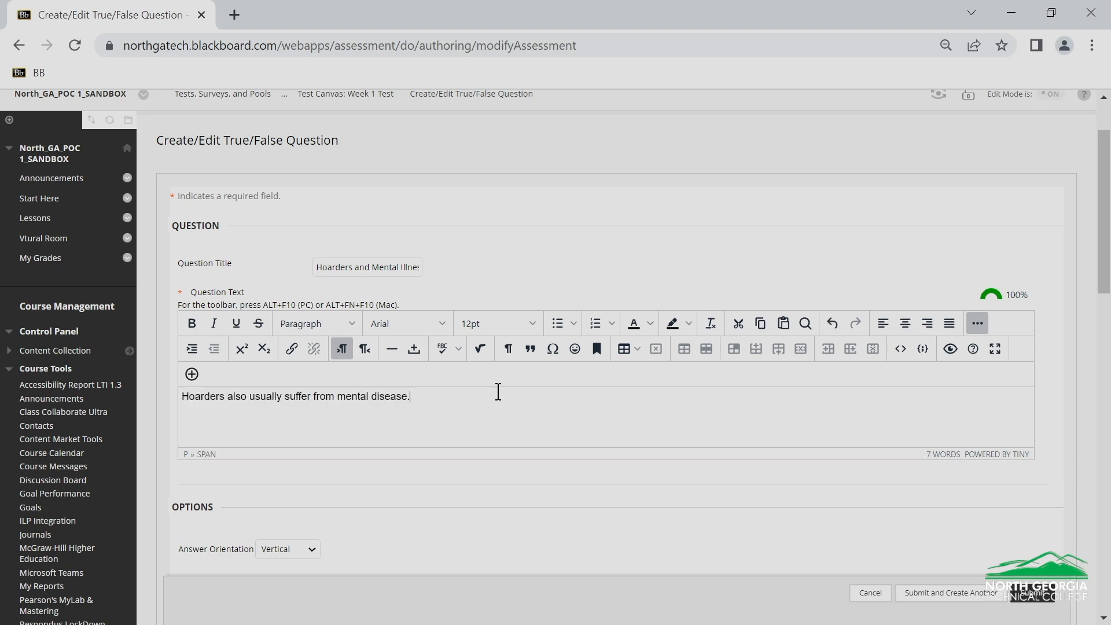
Set True as the correct answer of the True/False question and submit it
scroll(498, 392, down, 5)
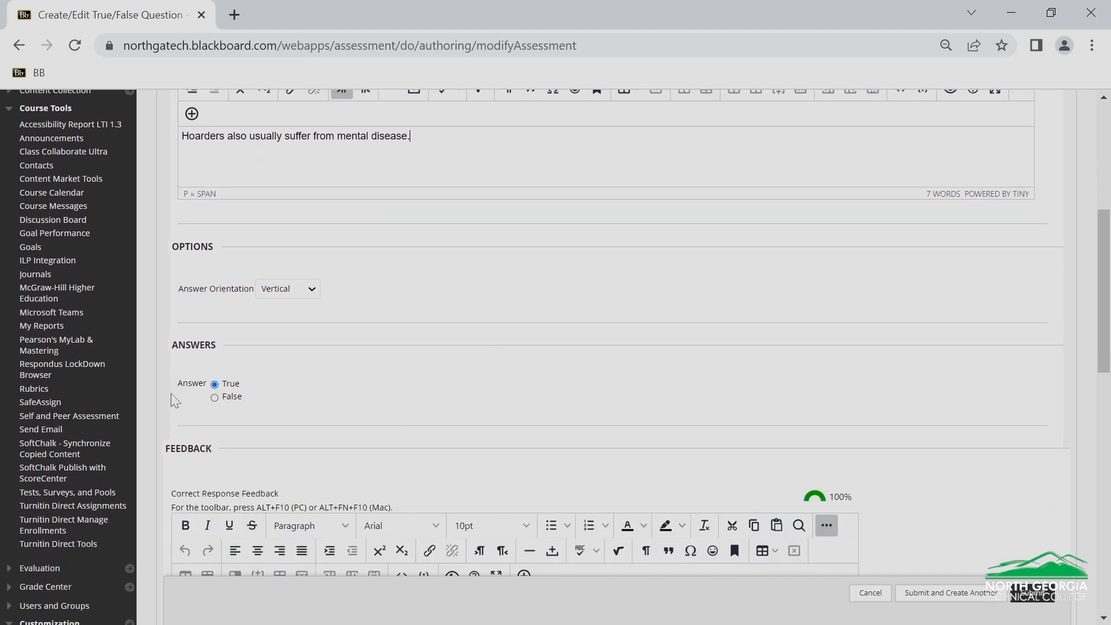
click(215, 399)
click(215, 384)
scroll(427, 397, down, 5)
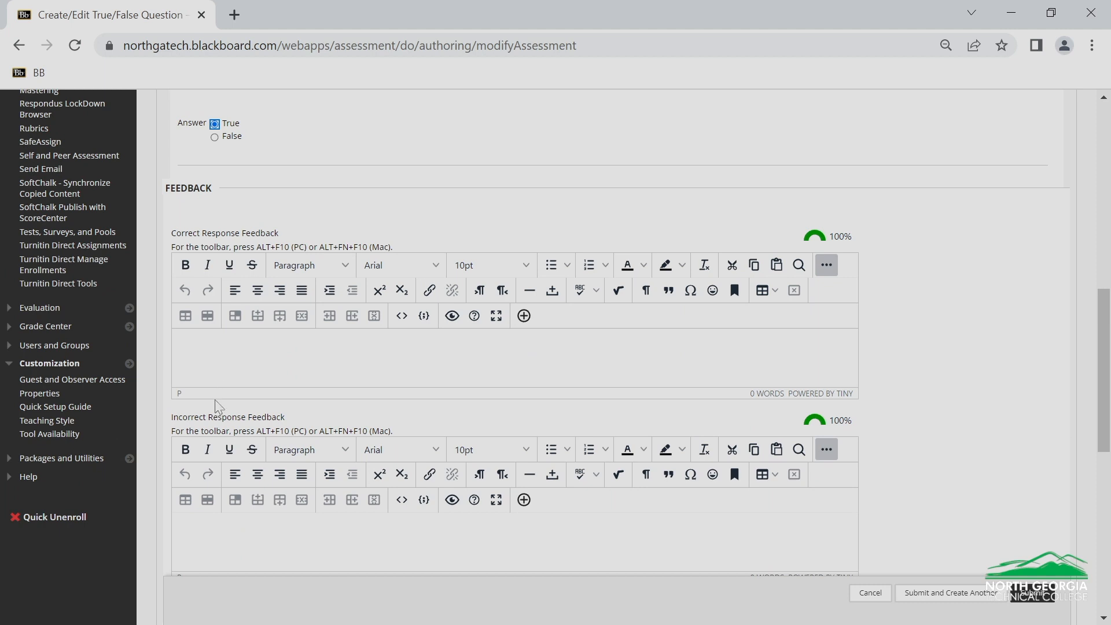
scroll(238, 507, down, 1)
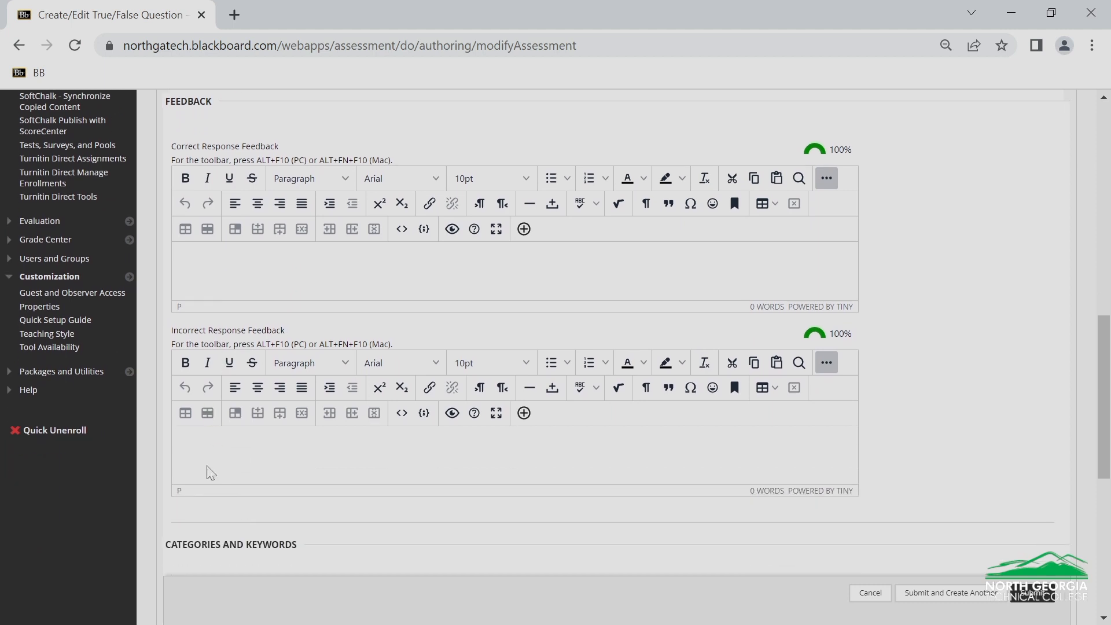
scroll(210, 473, down, 3)
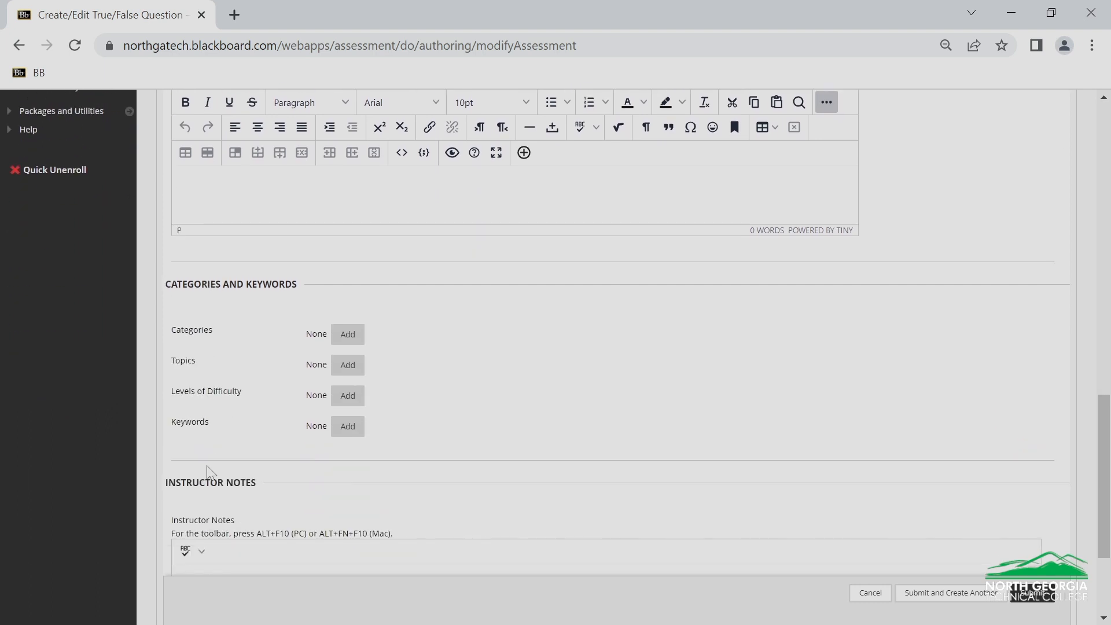
scroll(212, 470, down, 2)
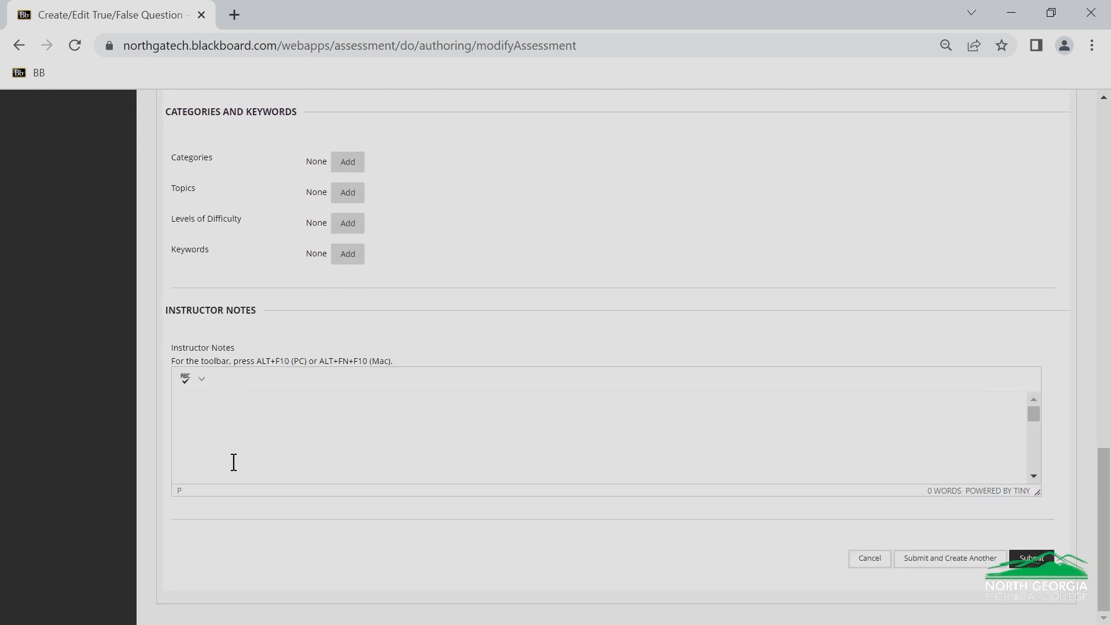
click(1019, 561)
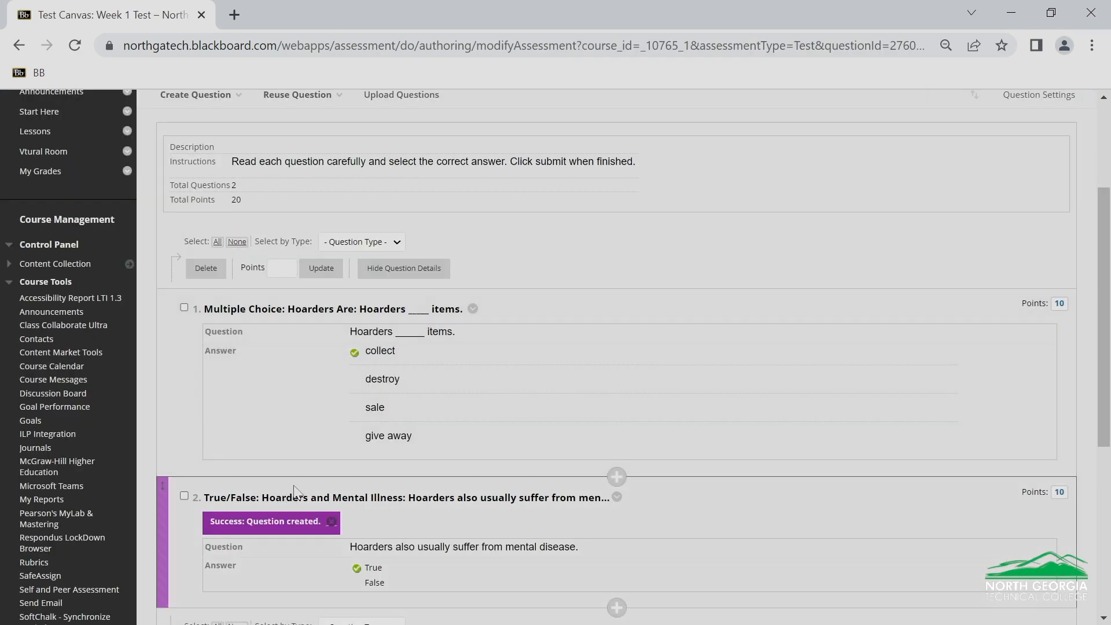
Start a Short Answer question titled "5 Ways" with the text "List 5 ways to deal with a hoarder."
scroll(293, 490, up, 3)
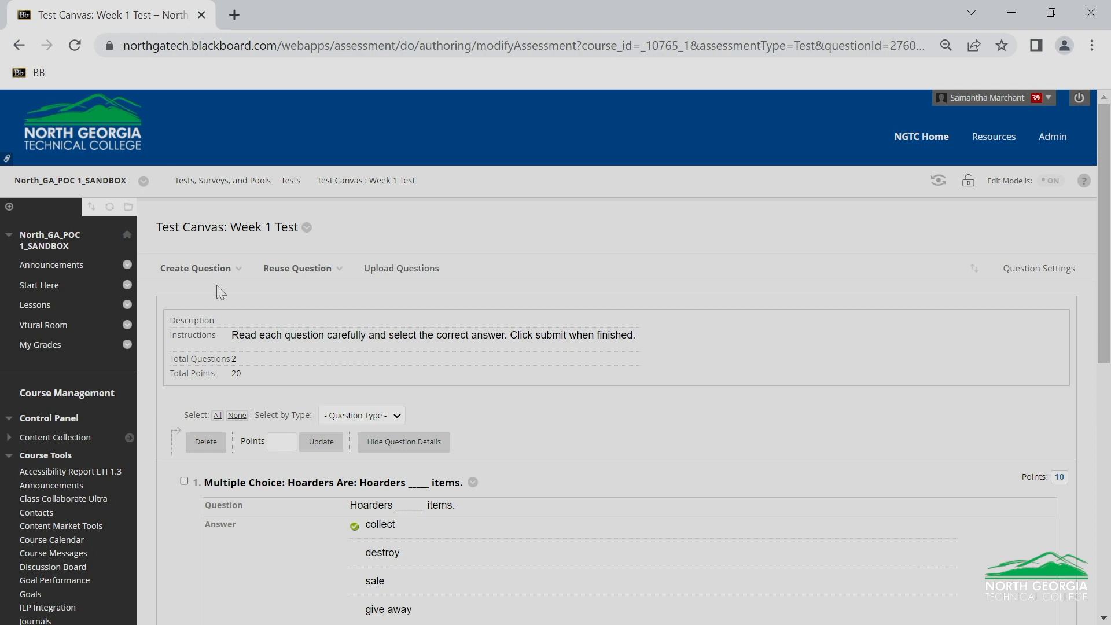
click(220, 275)
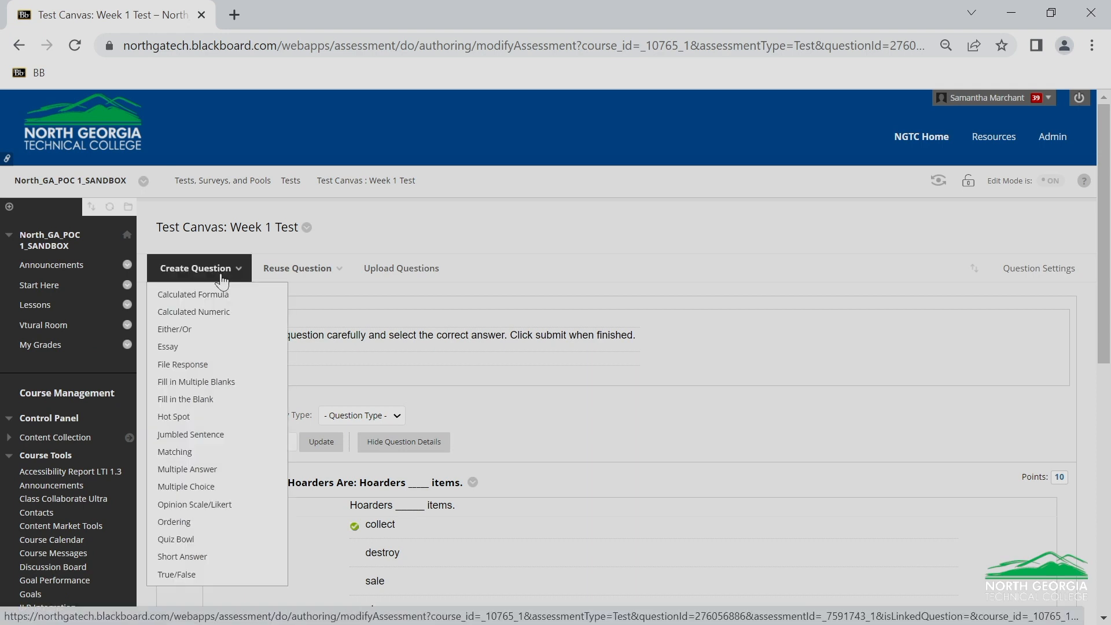
click(204, 557)
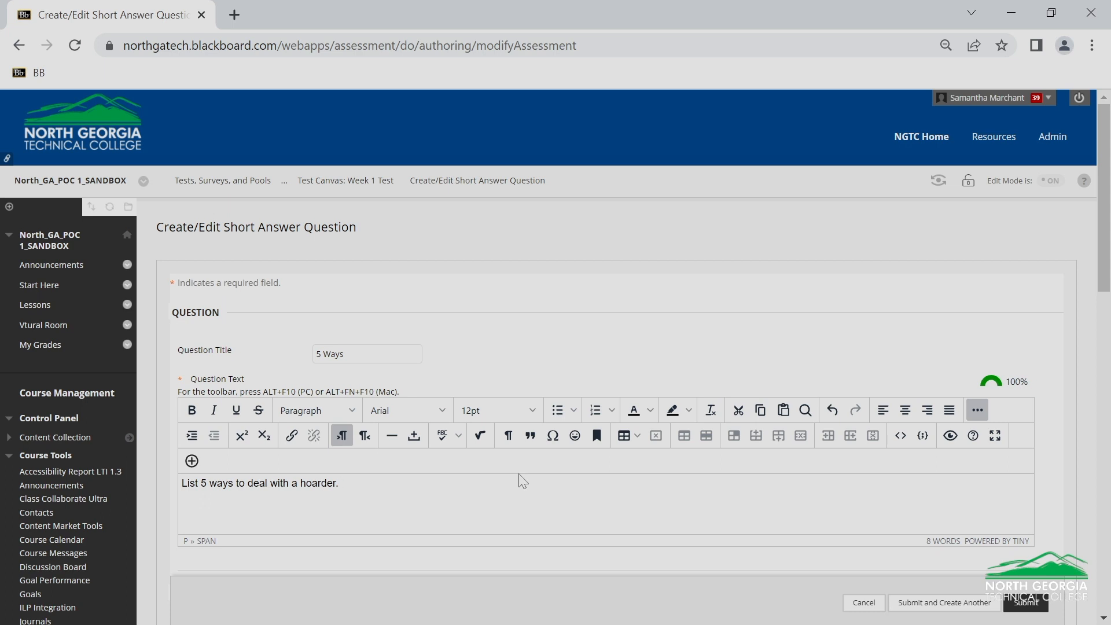
Examine the short answer question's choices for the number of answer rows and for adding a rubric
scroll(523, 482, down, 3)
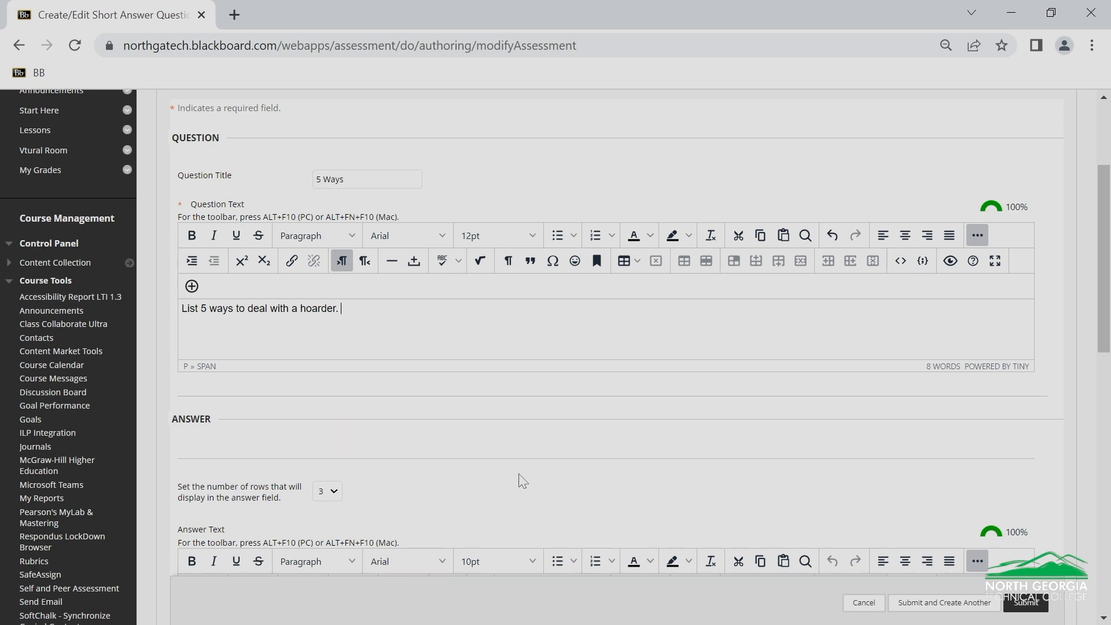
scroll(521, 479, down, 5)
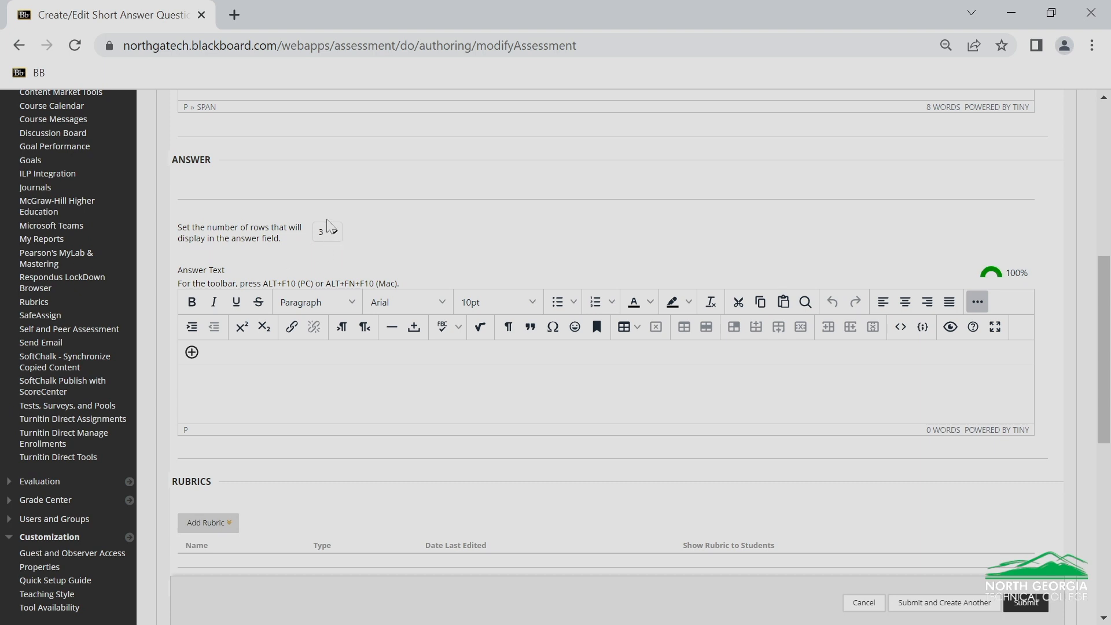
click(336, 234)
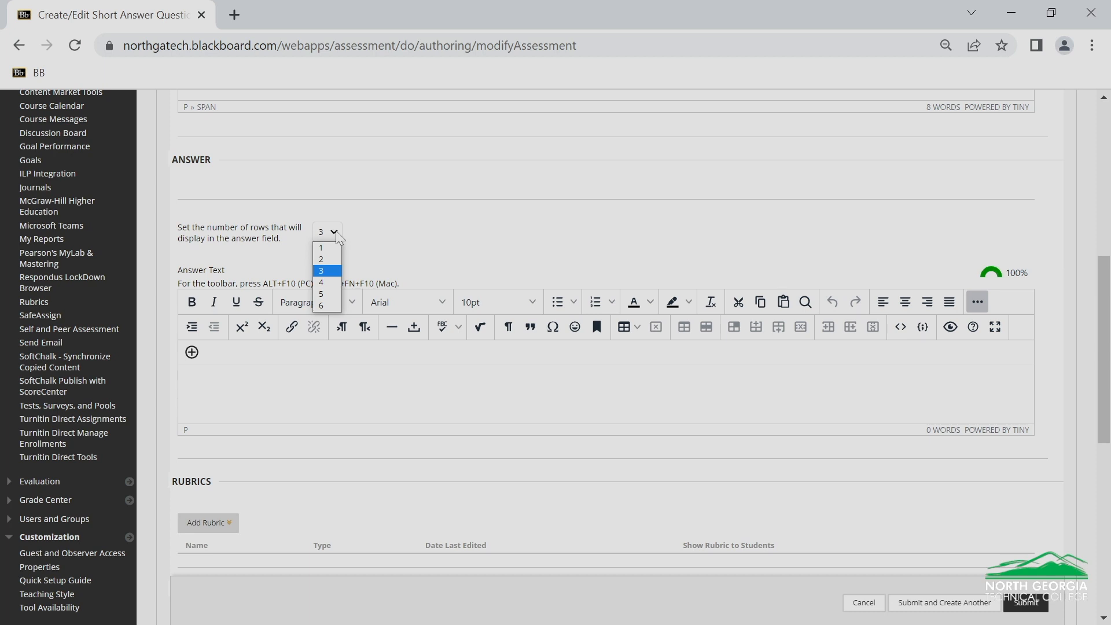
click(336, 234)
scroll(424, 241, down, 5)
click(200, 263)
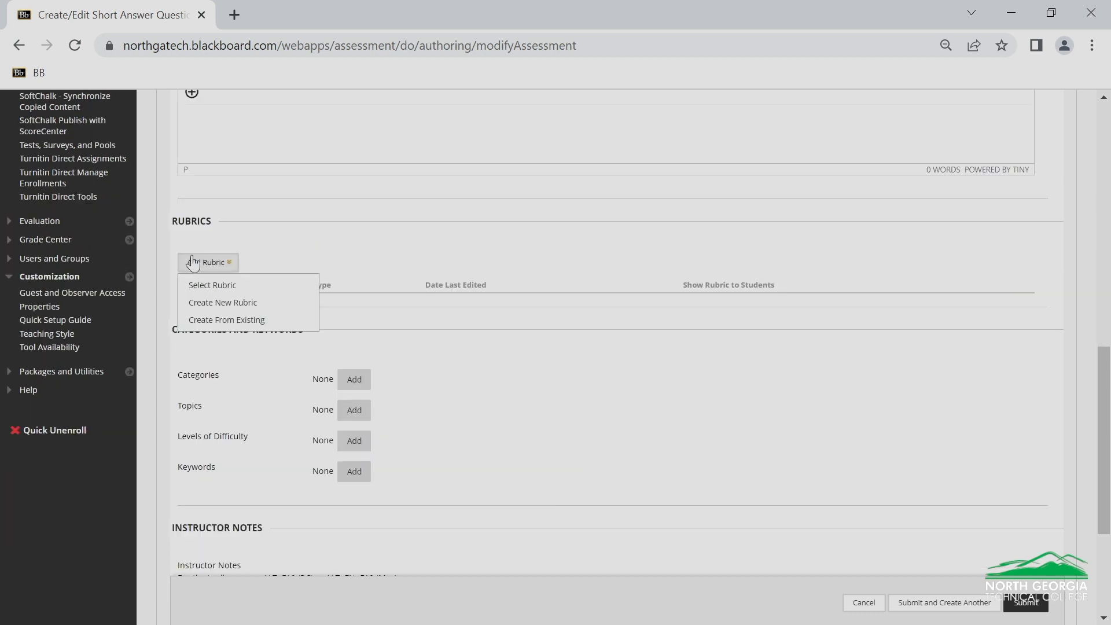
click(402, 292)
scroll(439, 292, down, 4)
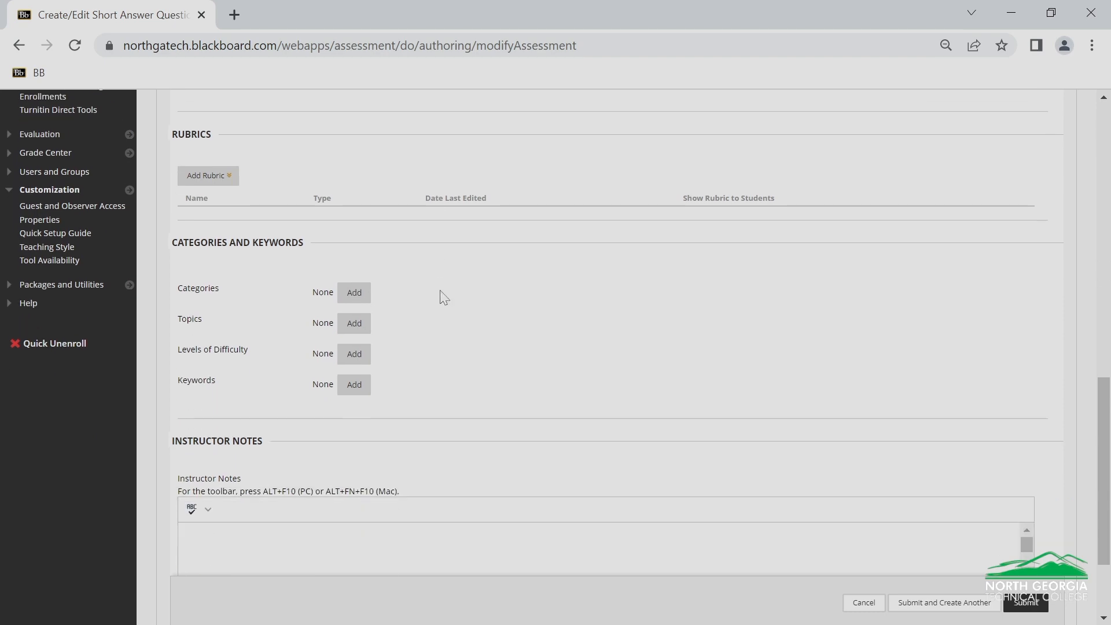
Check the "5 Ways" short answer question and submit it to the test
scroll(491, 289, up, 12)
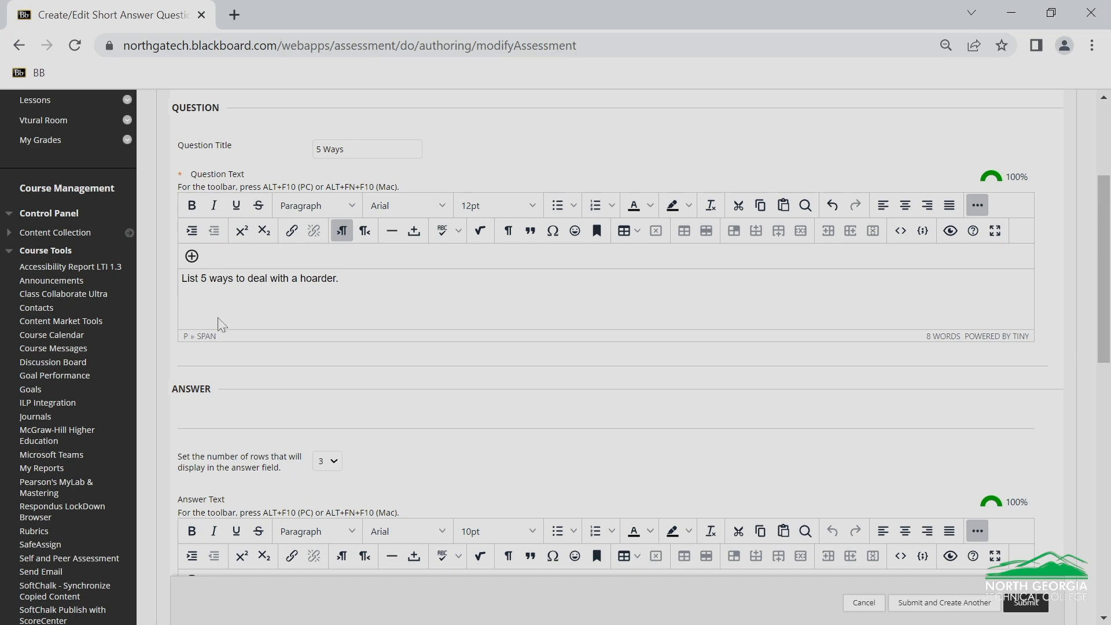
scroll(515, 357, down, 7)
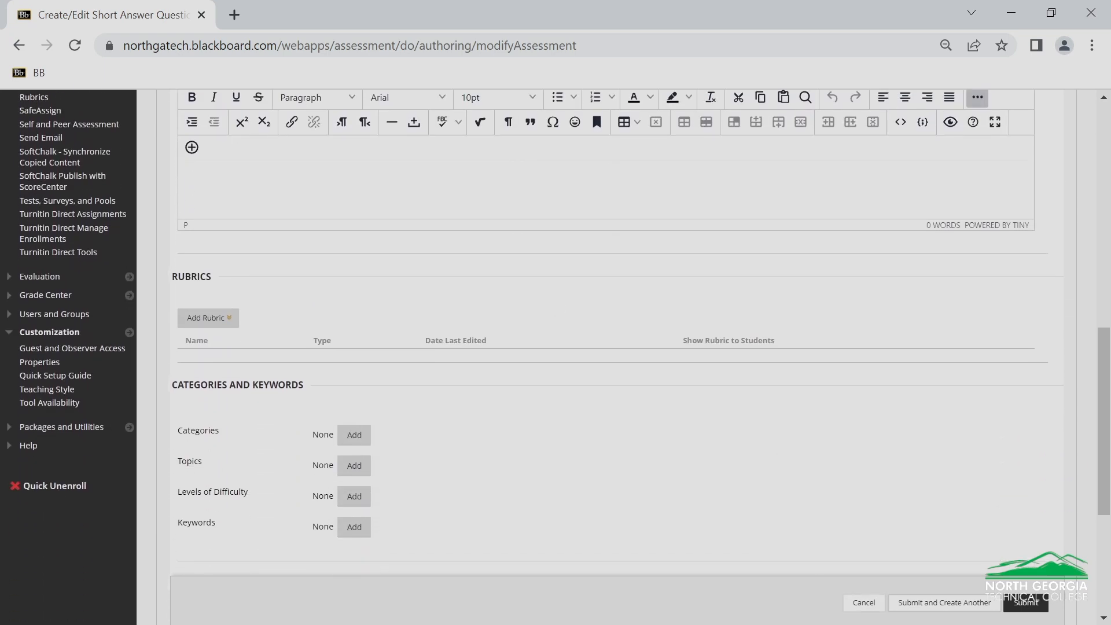
click(1025, 602)
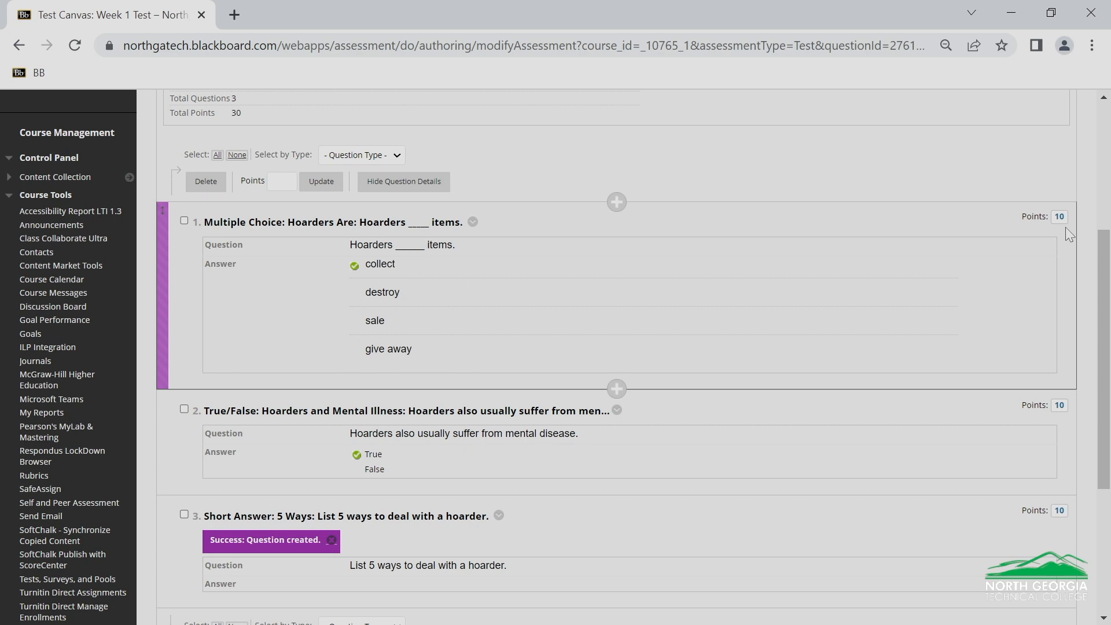
Select all questions on the test canvas and set their points to 33.33 each, accepting the non-whole number warning
scroll(798, 330, up, 3)
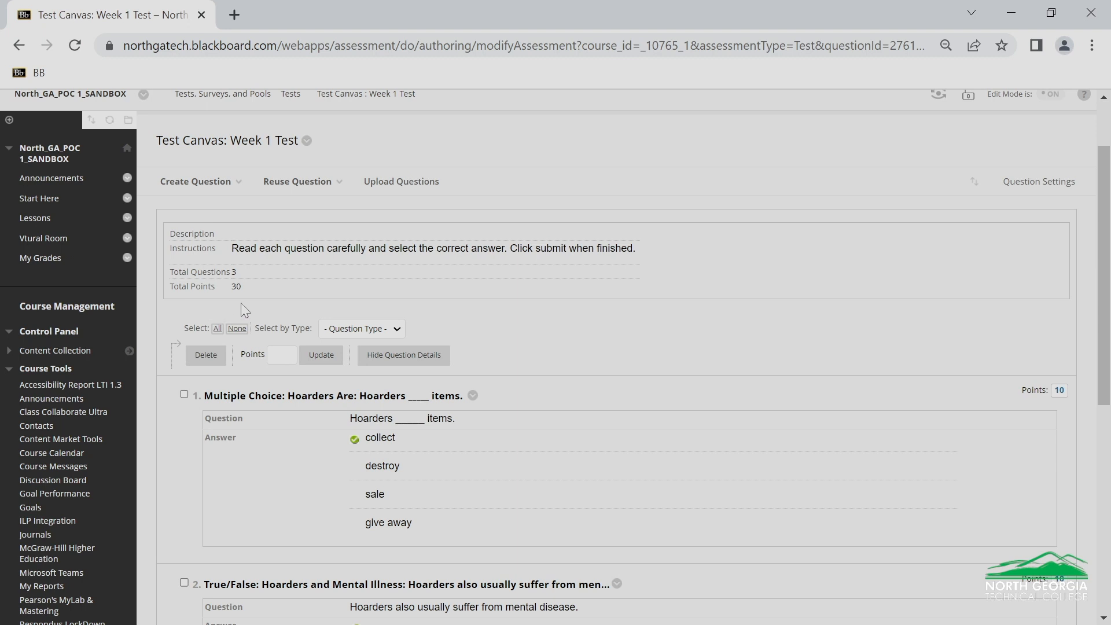
click(218, 329)
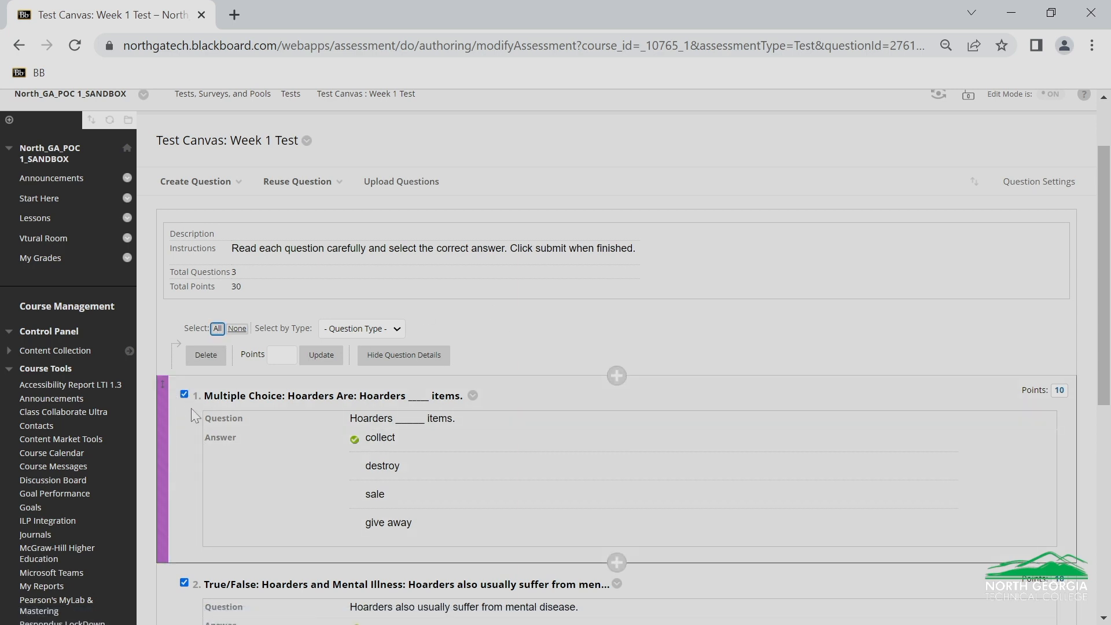
scroll(250, 282, down, 3)
scroll(284, 405, up, 3)
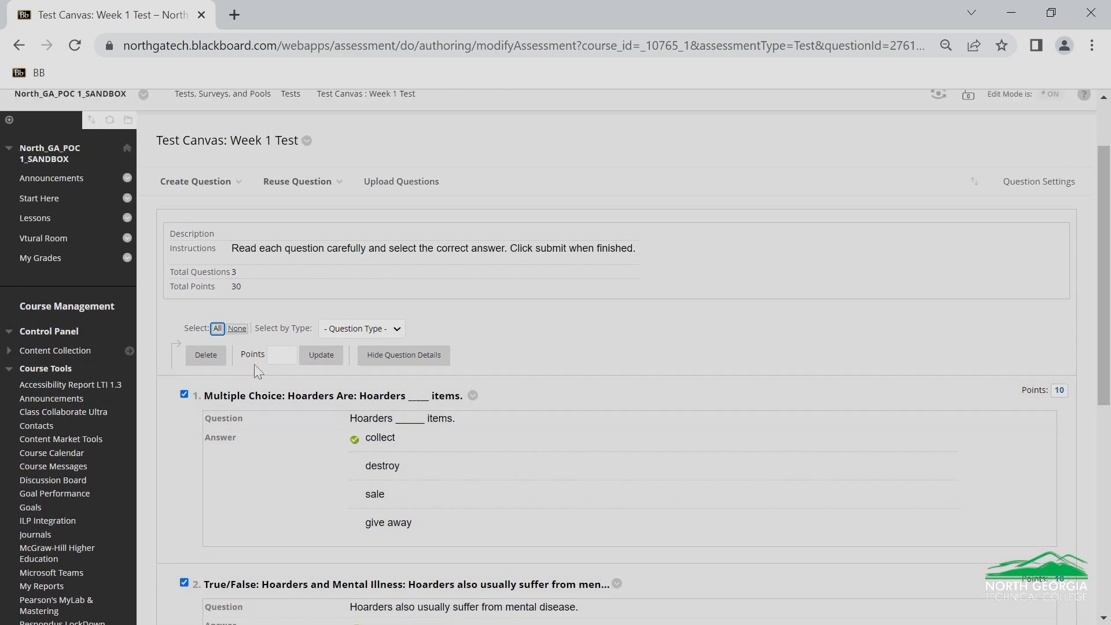
click(284, 356)
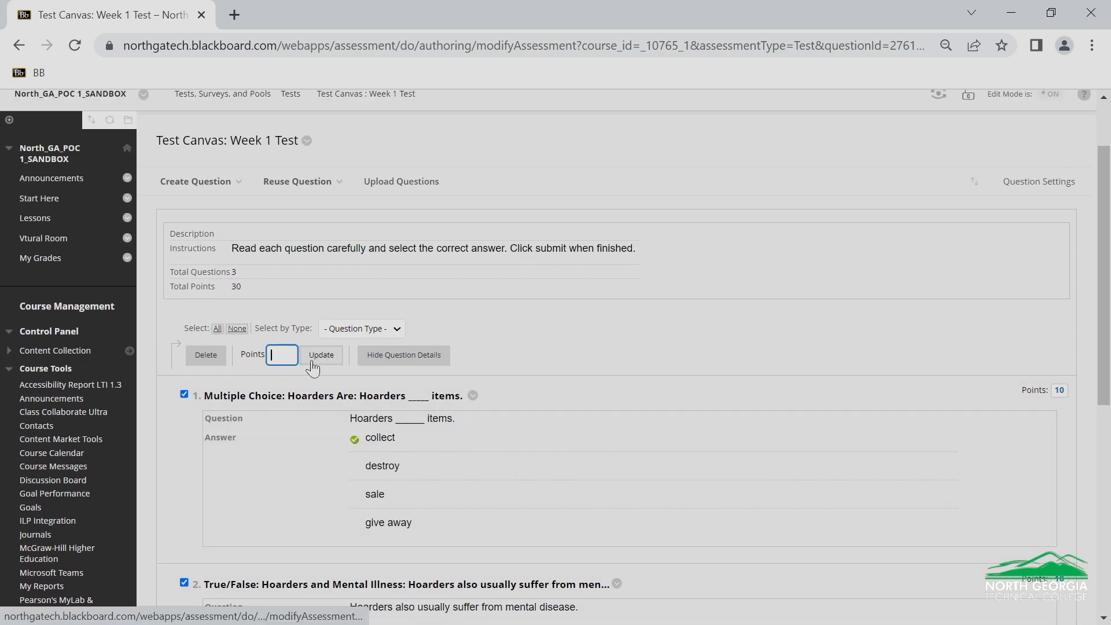
text(33.33)
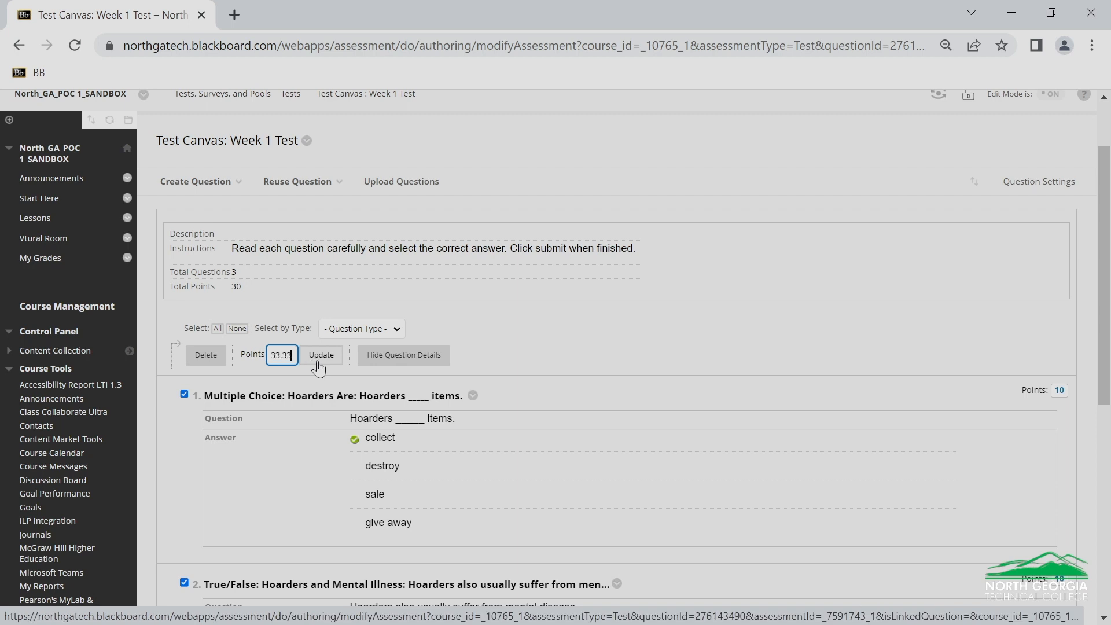
click(318, 363)
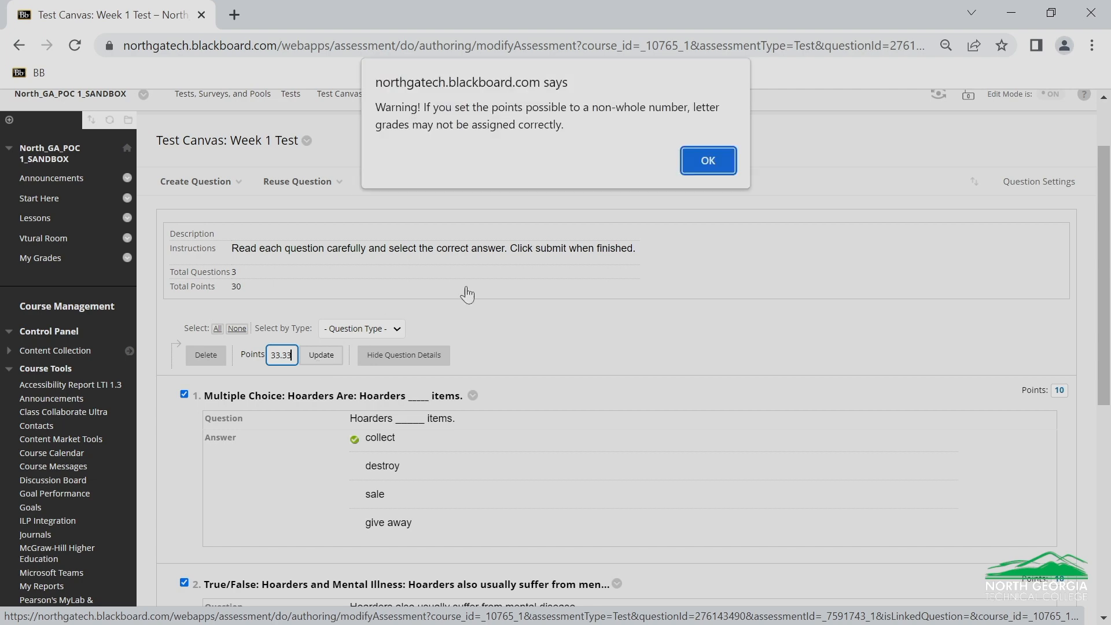
click(727, 172)
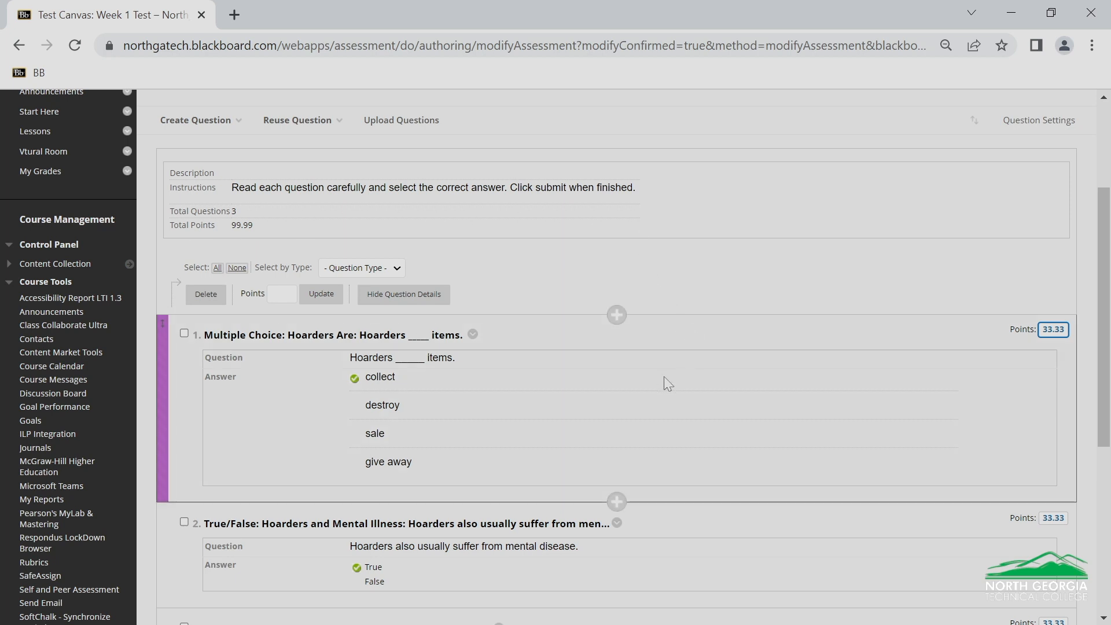
Set the points of the multiple choice question "Hoarders Are" to 33.34
click(1053, 330)
key(BackSpace)
text(4)
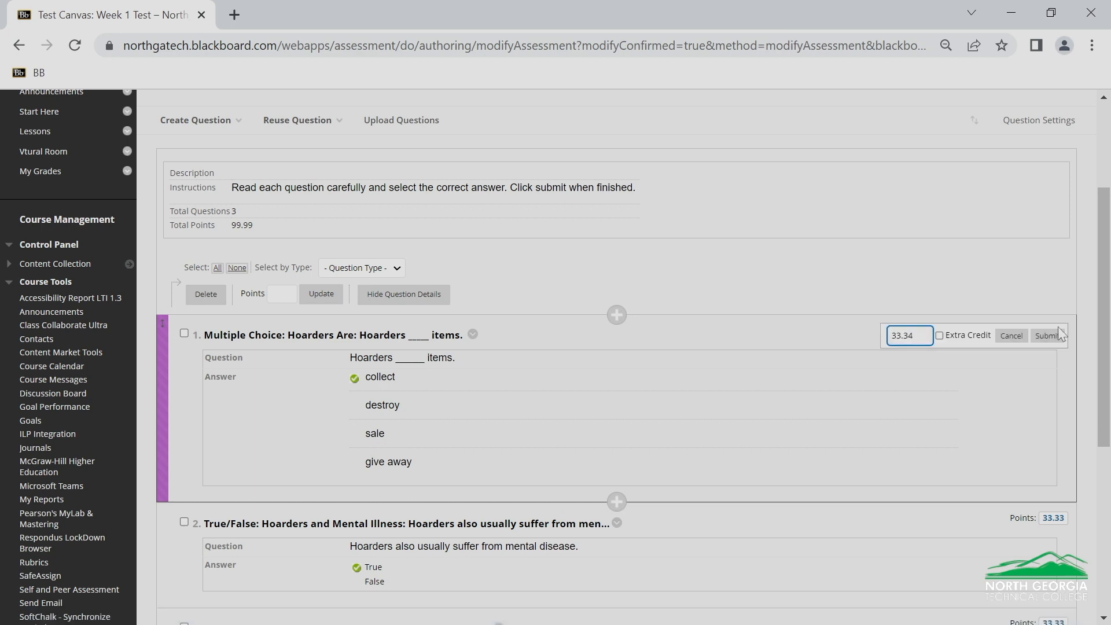
click(1048, 336)
click(712, 165)
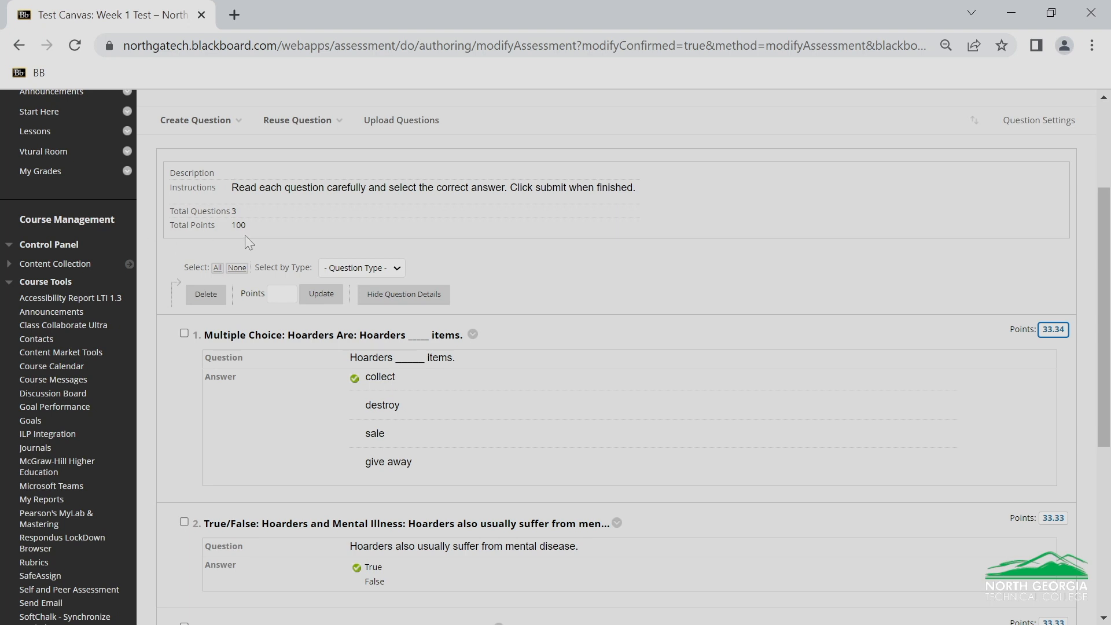
Finish editing the test questions and add the existing Week 1 Test to the Week 1 content
scroll(1051, 474, down, 5)
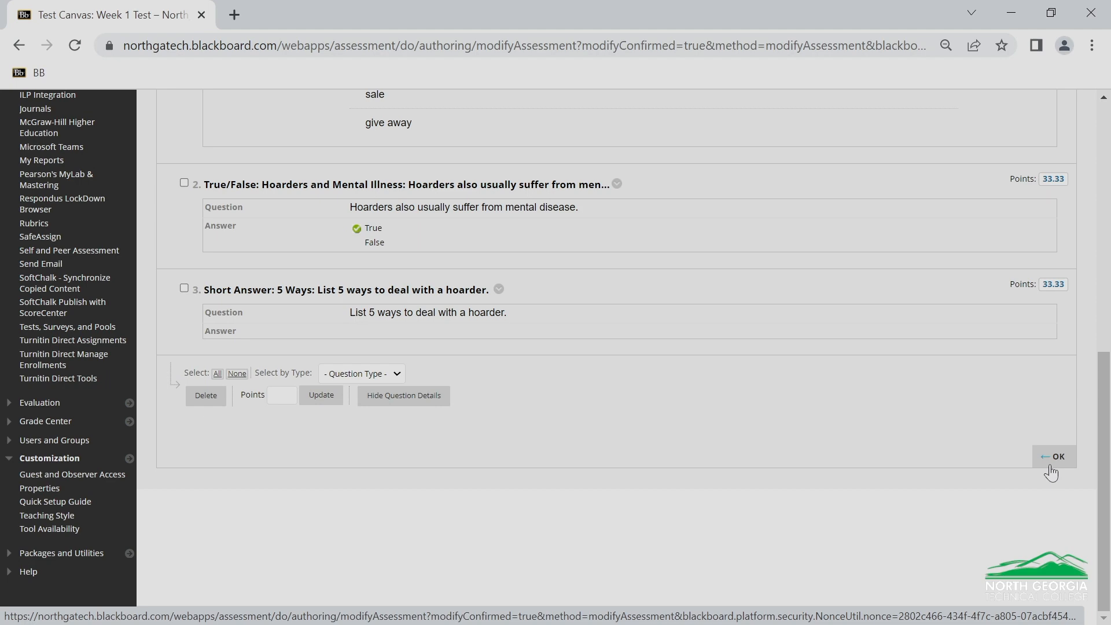
click(1050, 472)
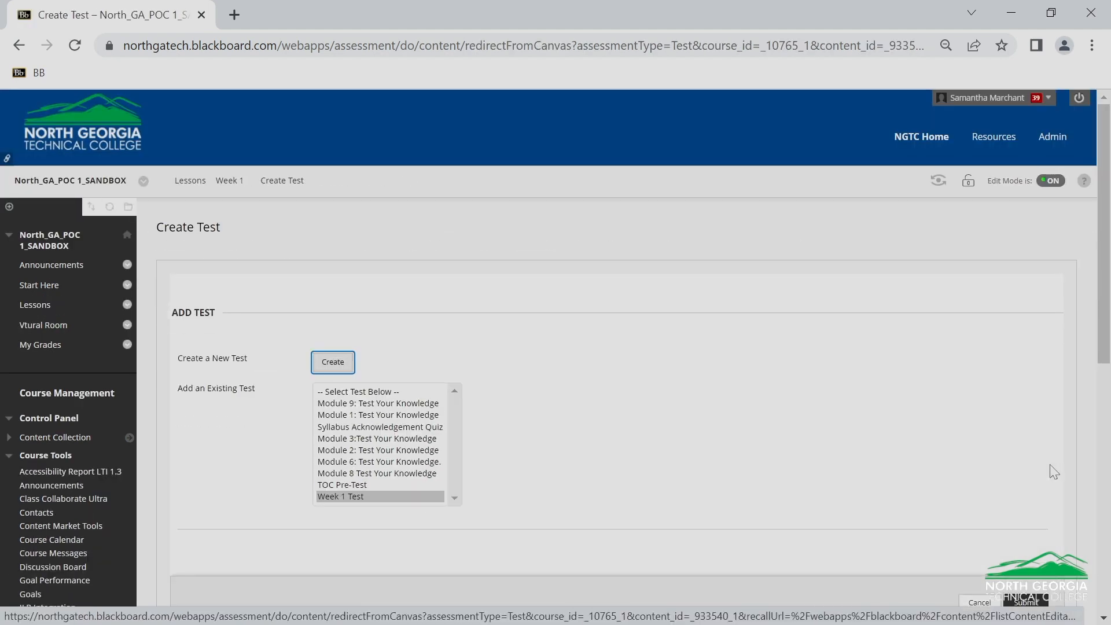
scroll(579, 428, down, 2)
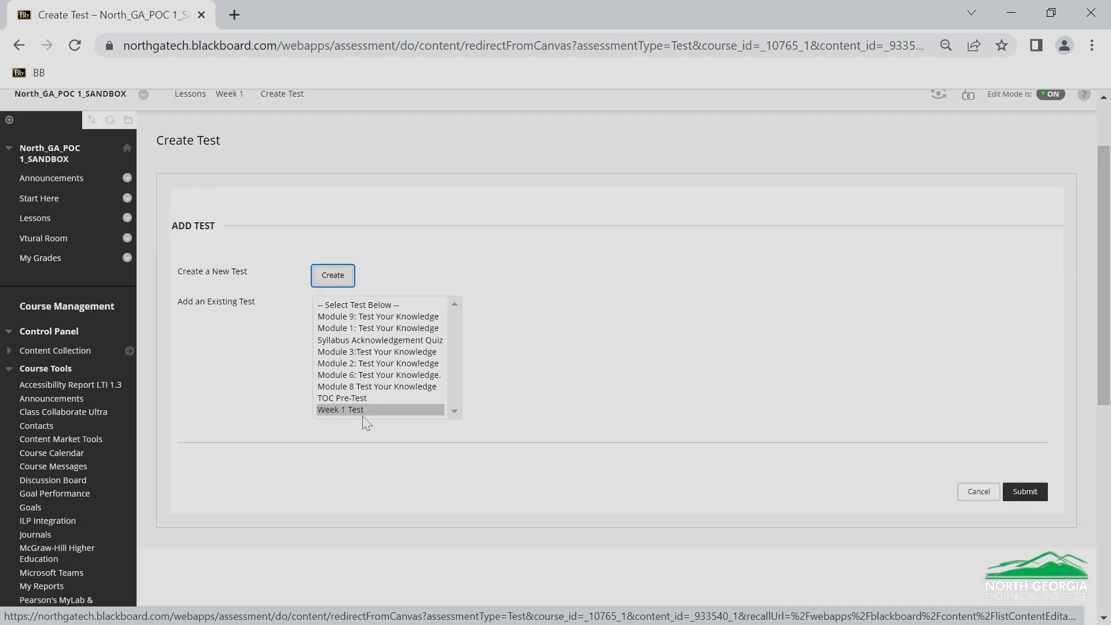
click(1024, 492)
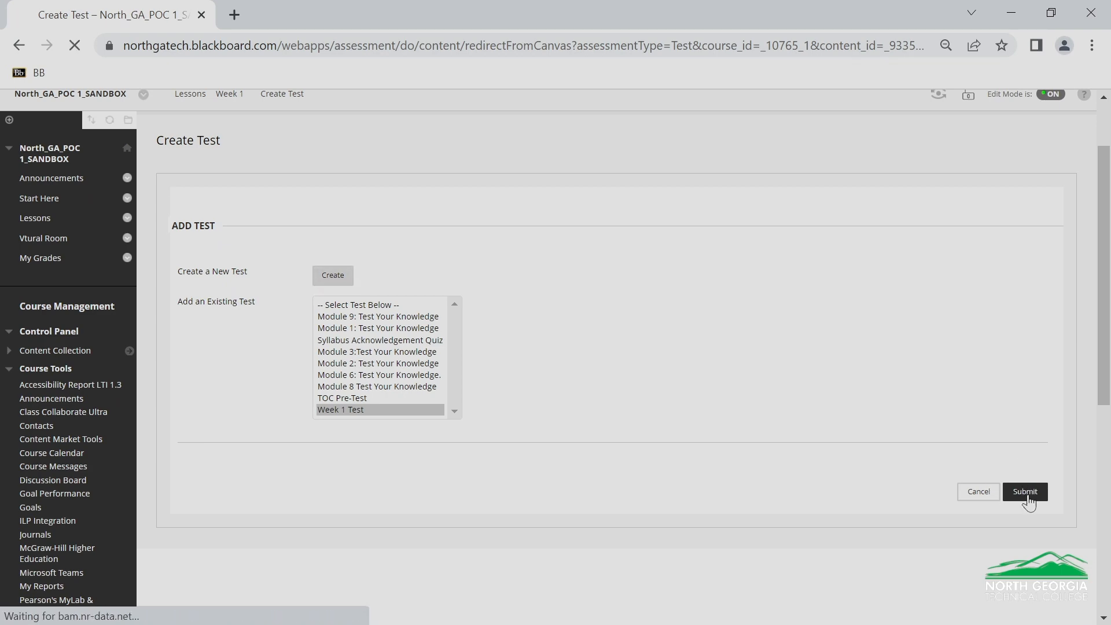
Enable showing the test instructions to students before they begin the test
scroll(874, 438, down, 7)
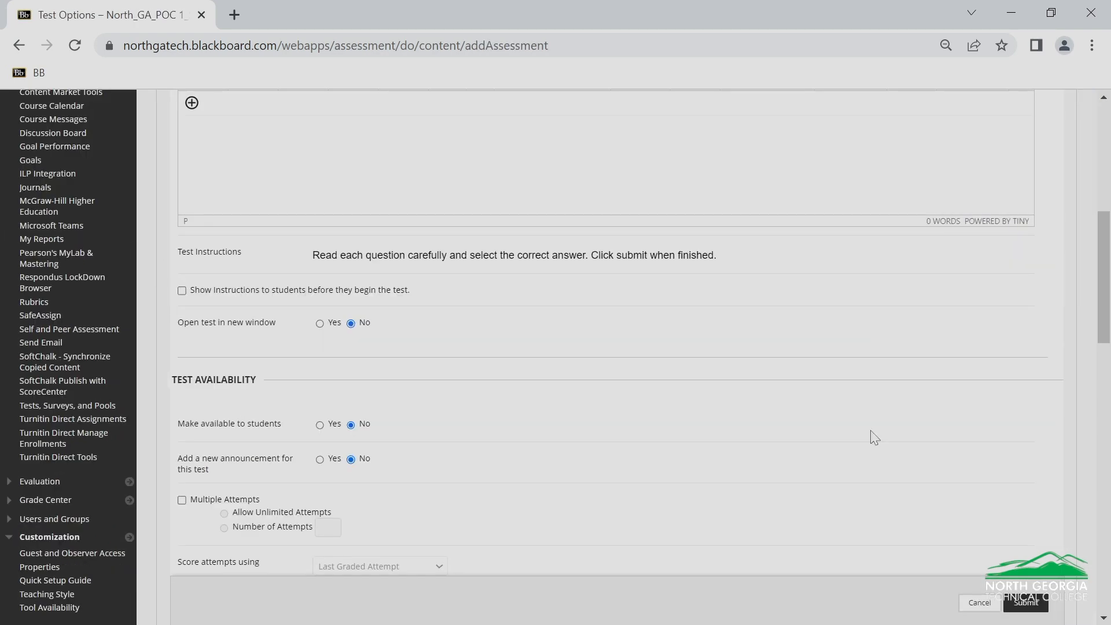
scroll(803, 426, up, 1)
scroll(803, 426, up, 4)
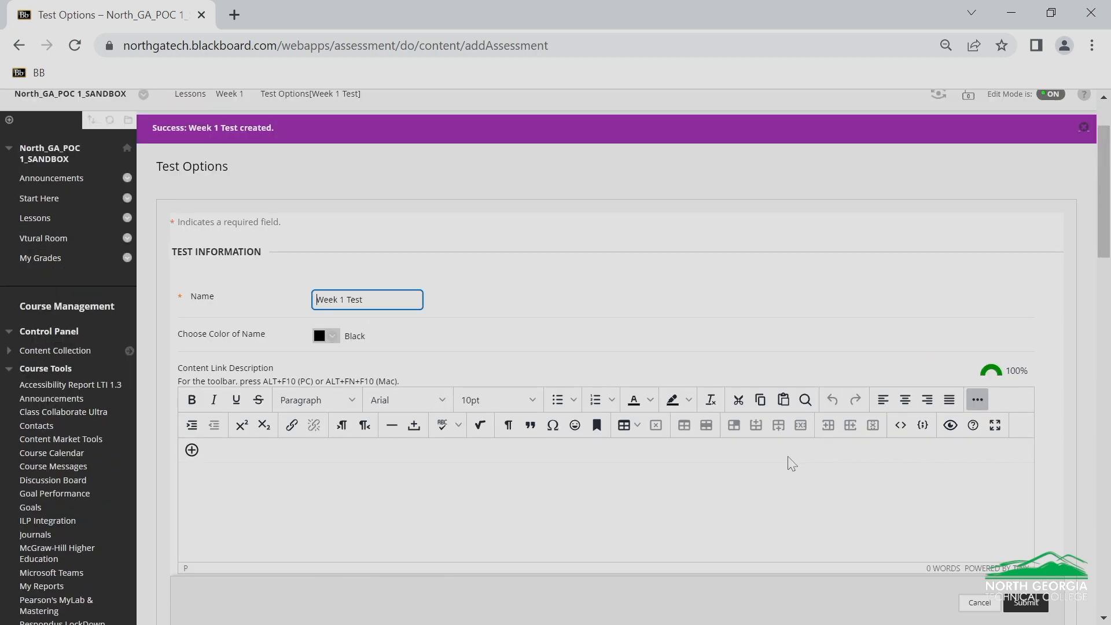
scroll(791, 463, down, 2)
scroll(578, 451, down, 1)
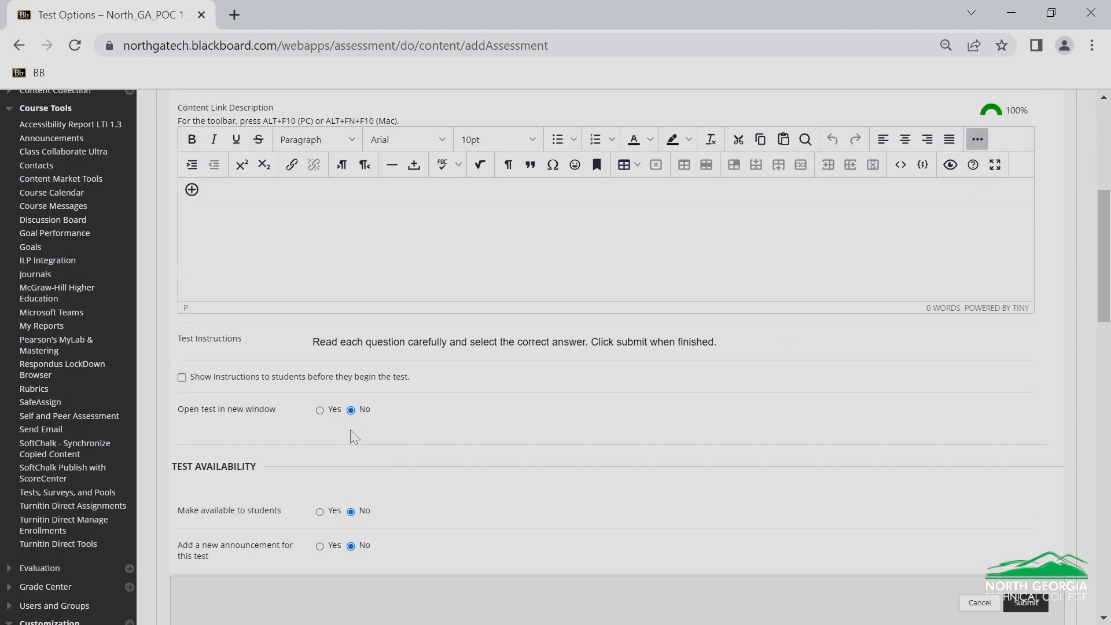
click(181, 378)
Make the Week 1 Test available to students in the test availability options
scroll(289, 354, down, 1)
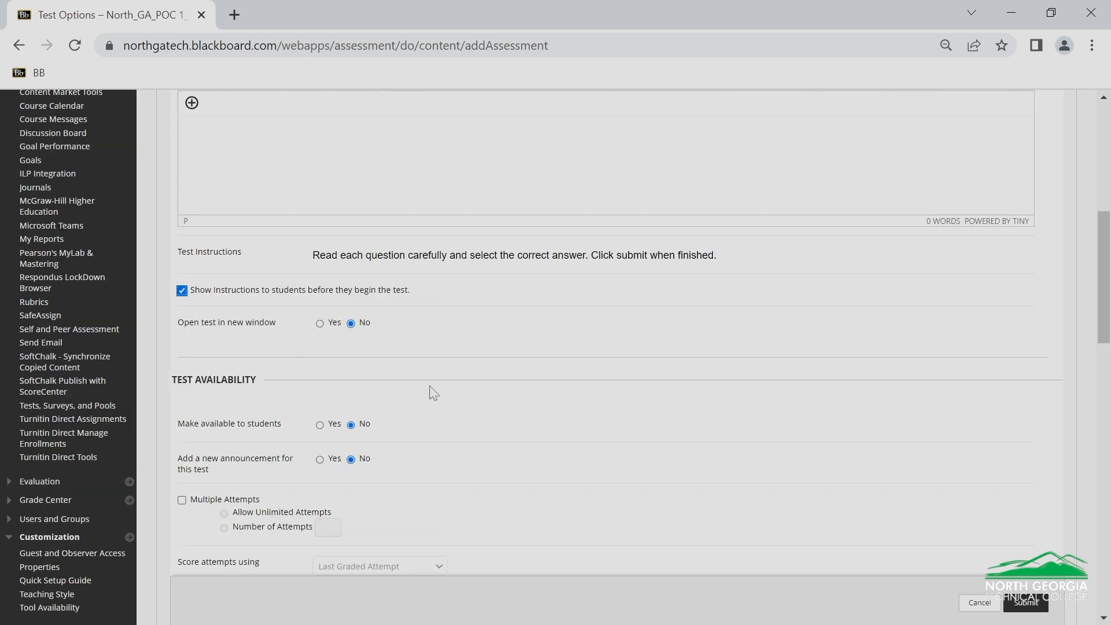
scroll(431, 394, down, 1)
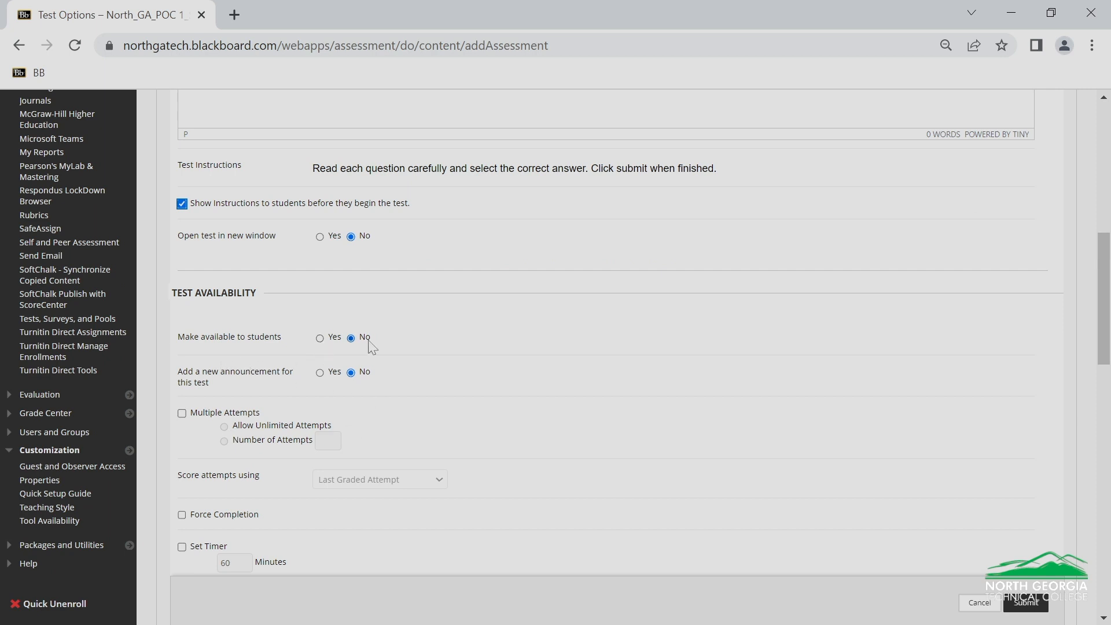
click(320, 338)
Submit the Week 1 Test options and locate the test in the Week 1 content list
scroll(195, 352, down, 1)
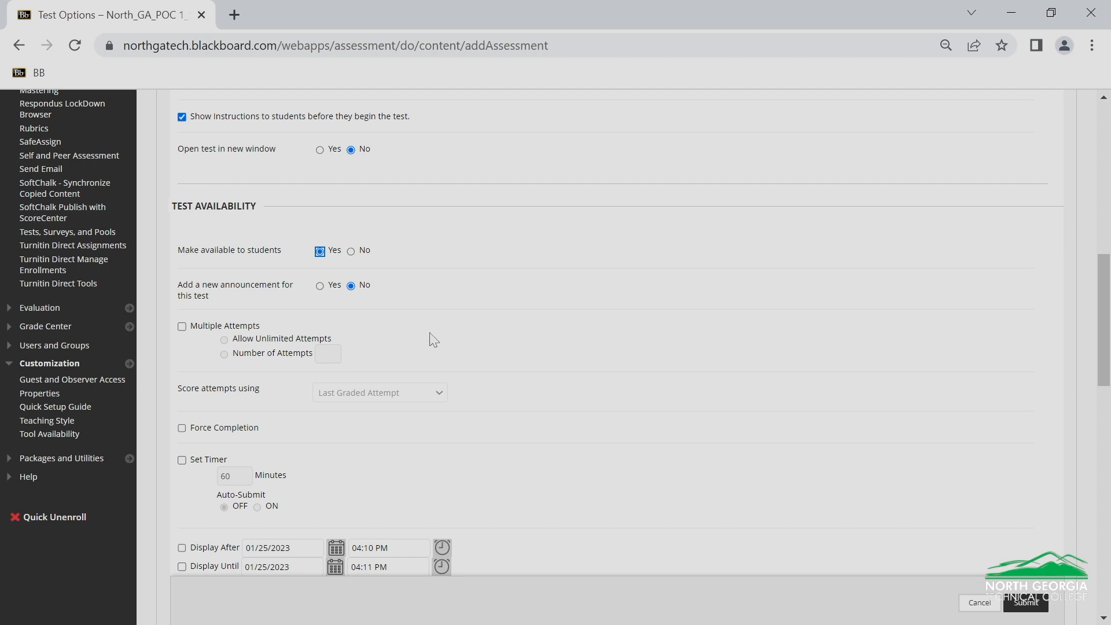
scroll(443, 375, down, 2)
scroll(442, 376, down, 2)
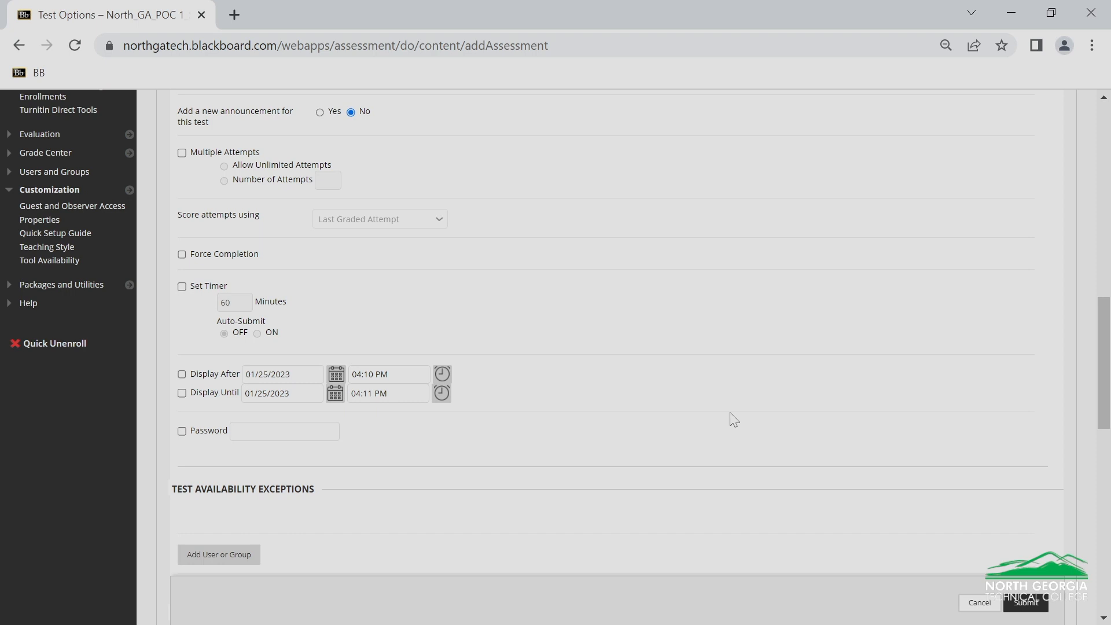
scroll(730, 418, down, 3)
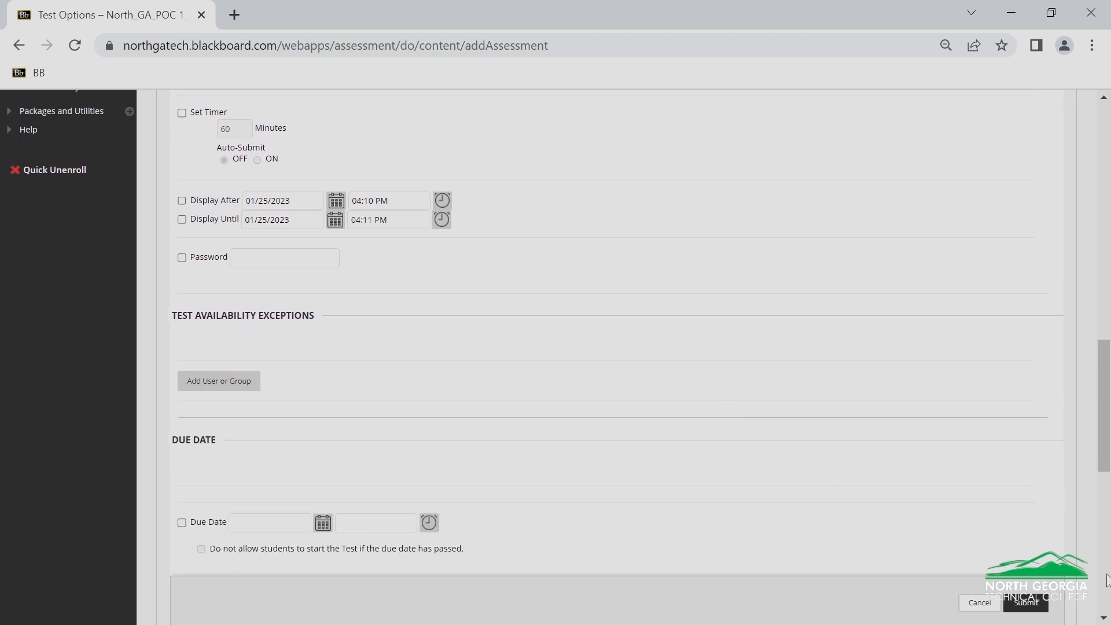
scroll(890, 367, down, 10)
click(1025, 567)
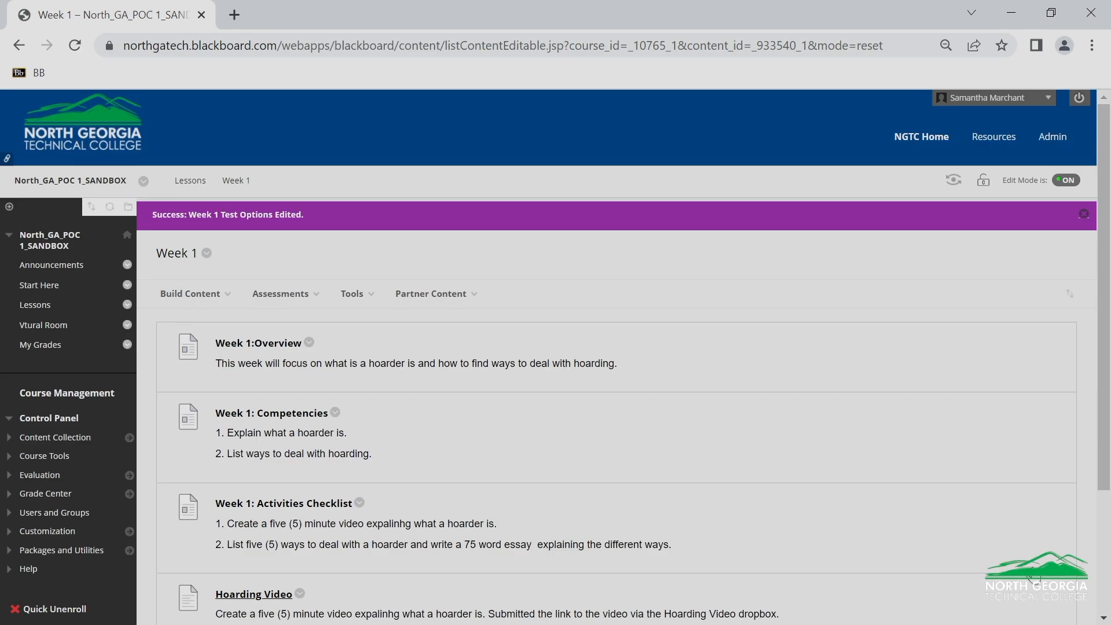
click(163, 198)
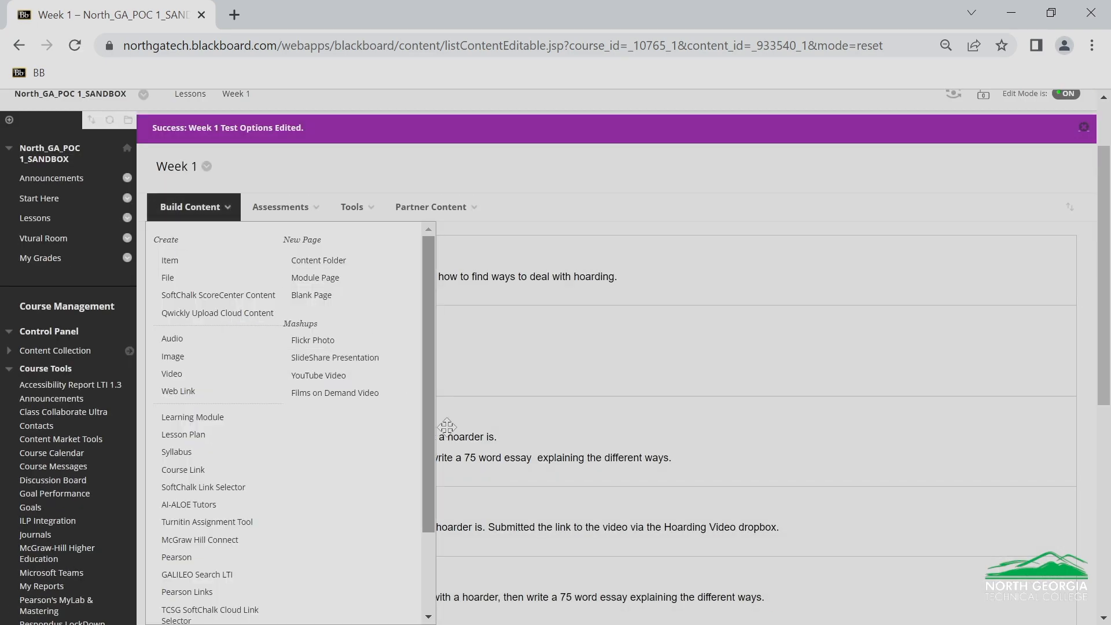
scroll(582, 453, down, 5)
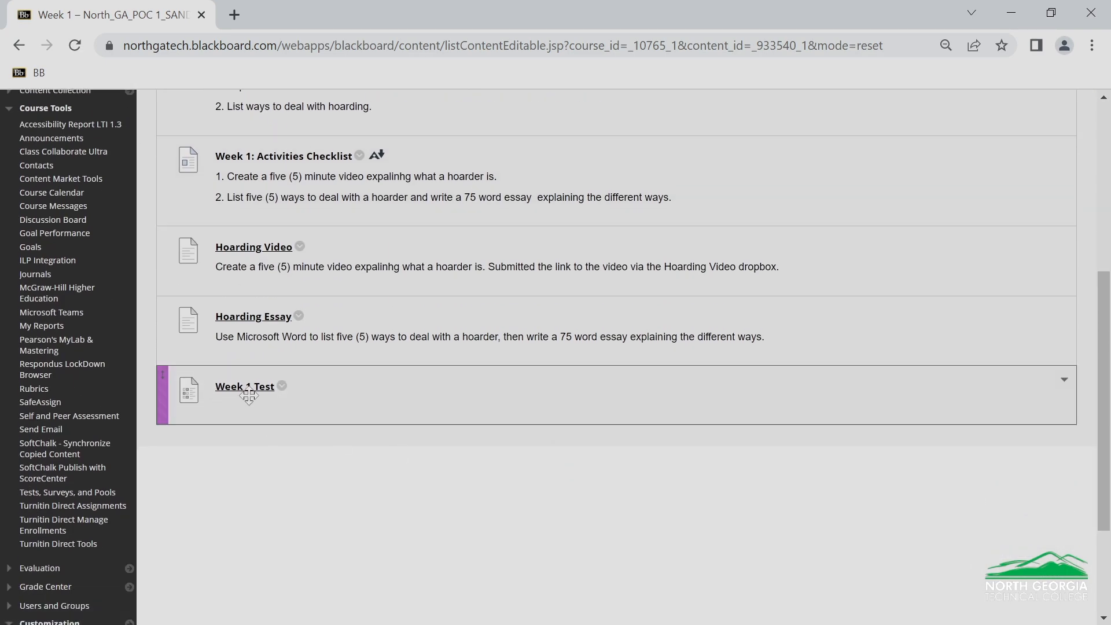